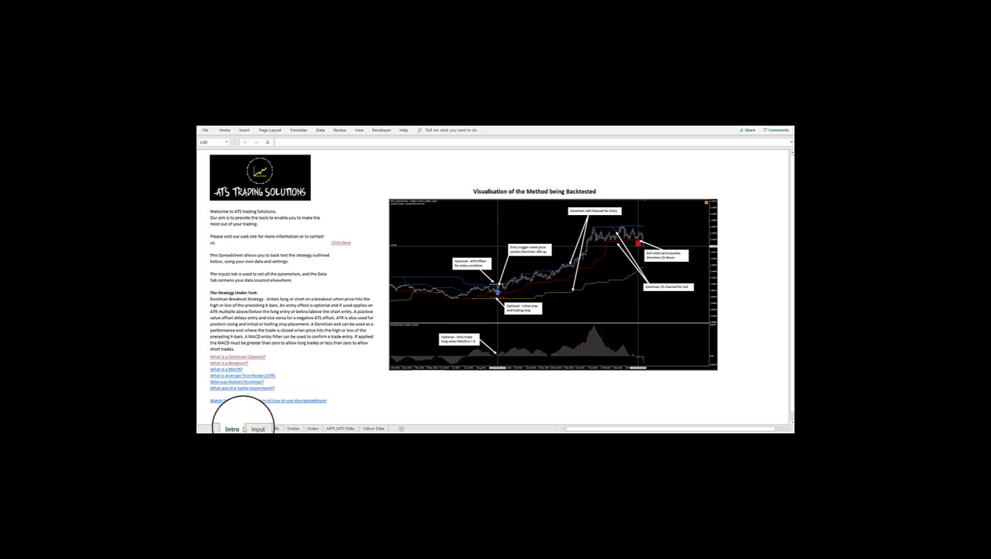
Review the yellow editable cells on the Input sheet, covering the data source, trading, date range and trade entry settings
left_click(254, 427)
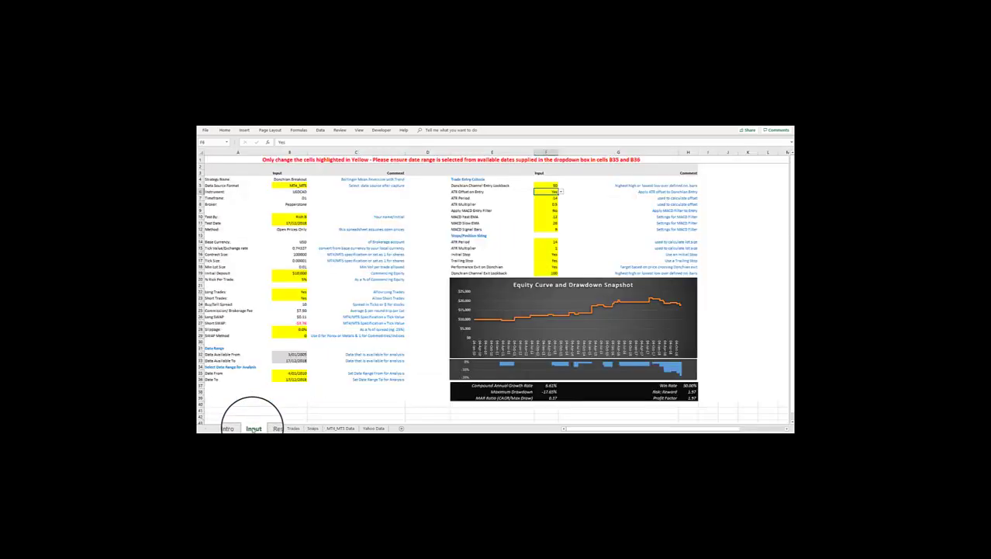
left_click(596, 208)
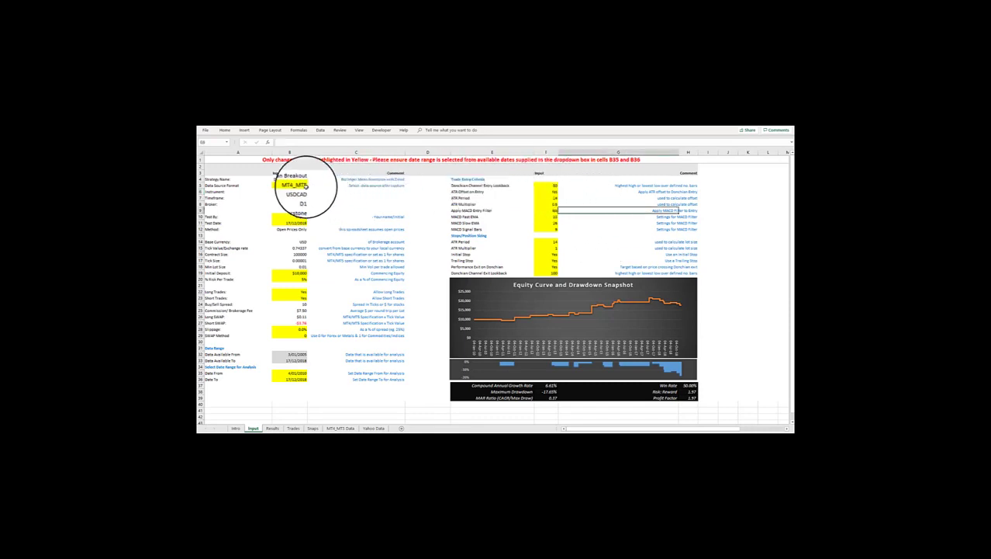
left_click(291, 216)
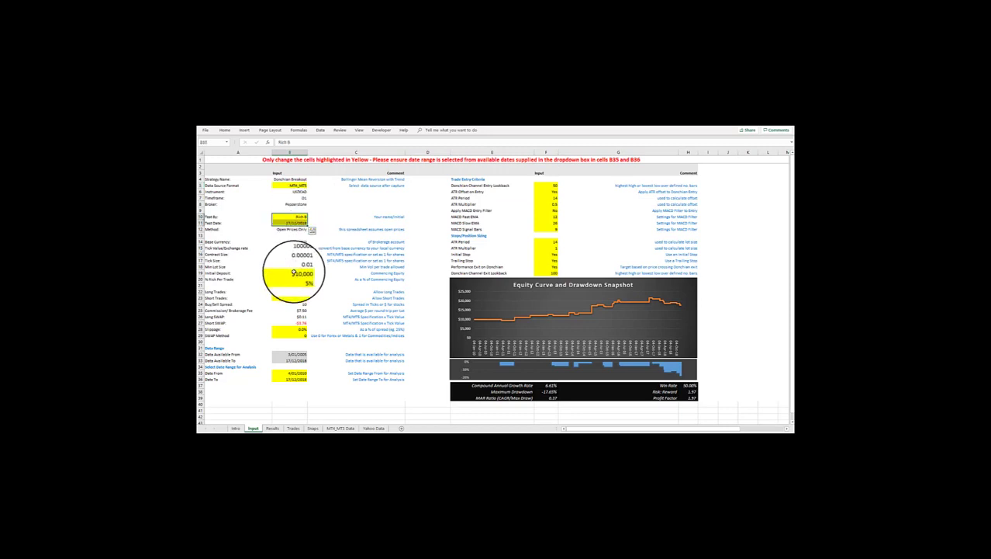
left_click(292, 293)
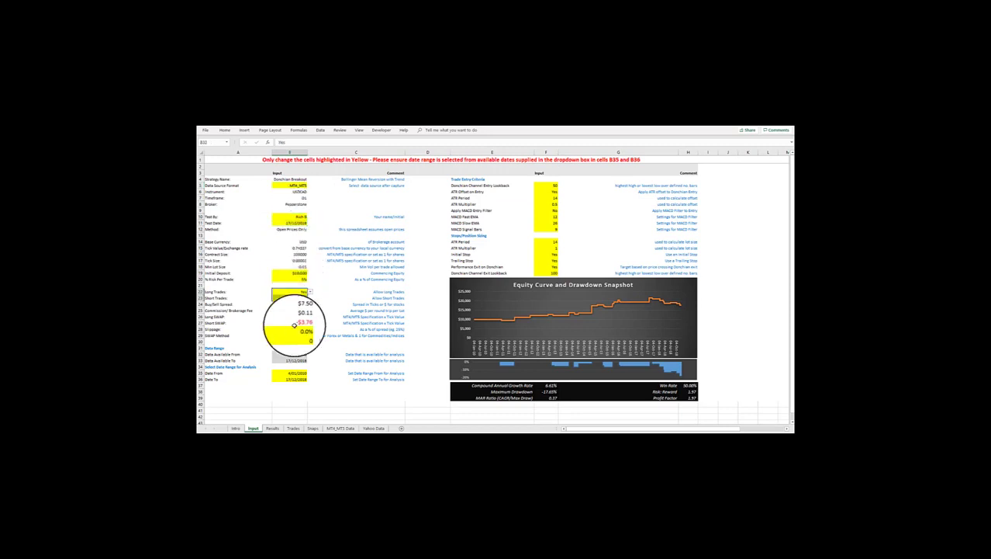
left_click_drag(293, 373, 293, 378)
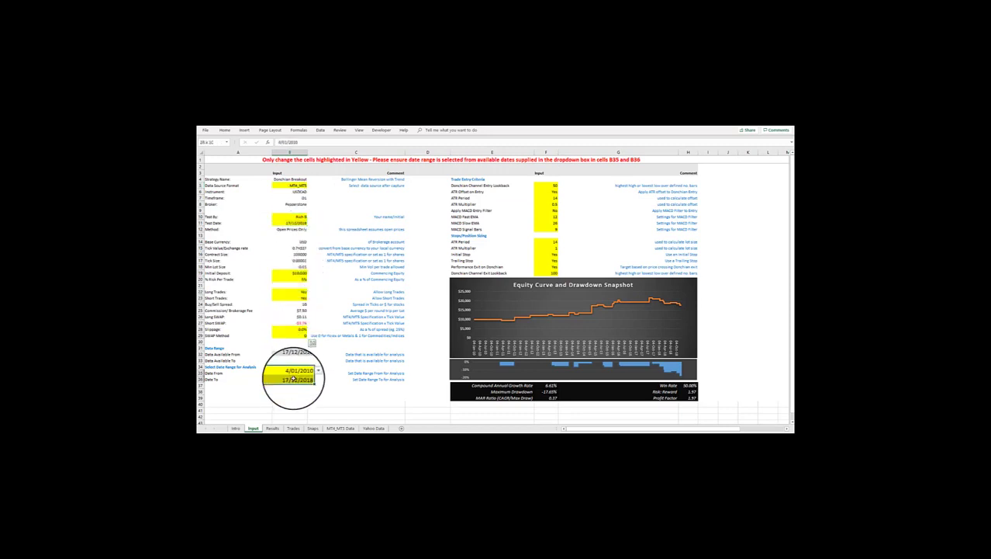
left_click(548, 184)
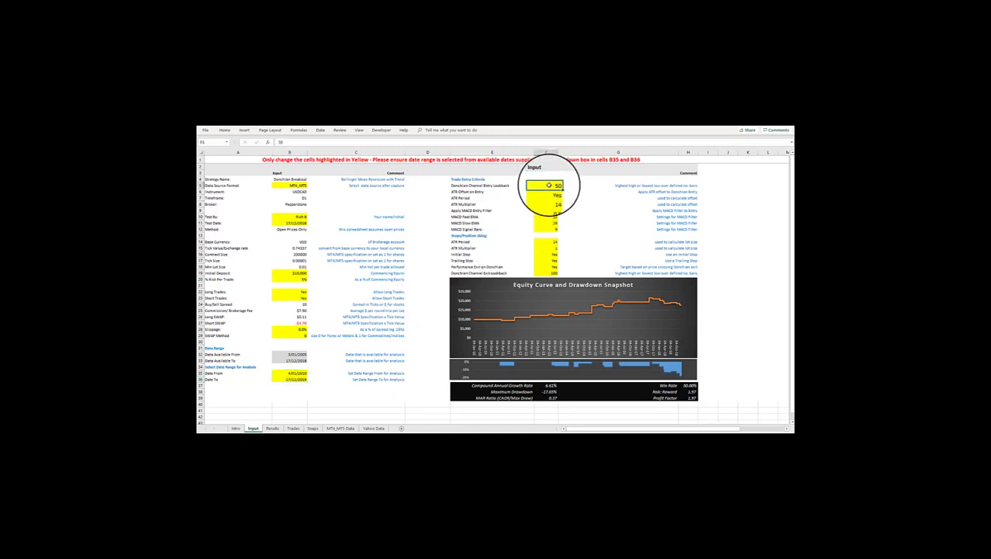
left_click_drag(549, 184, 630, 239)
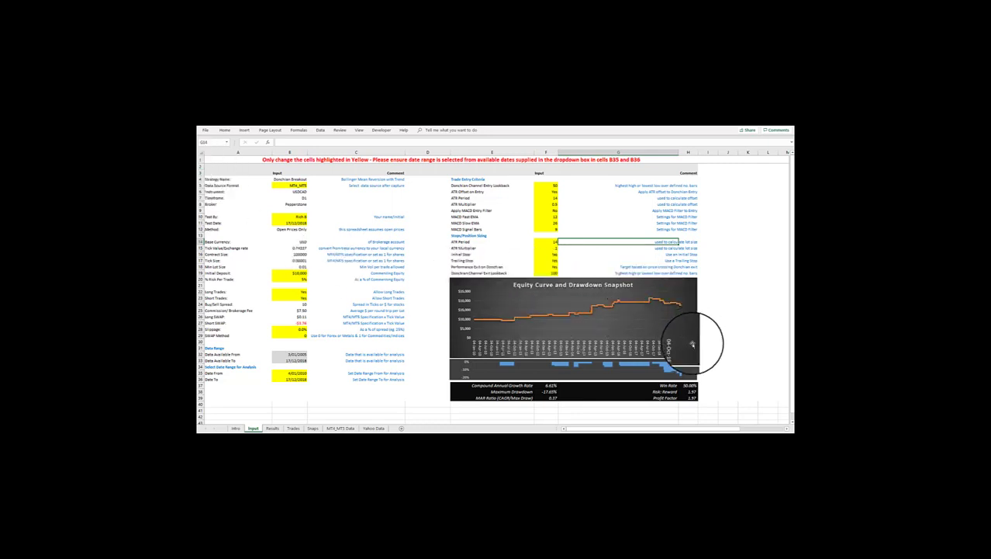
Set Trailing Stop to No on the Input sheet and check the equity curve on the Results sheet
left_click(548, 253)
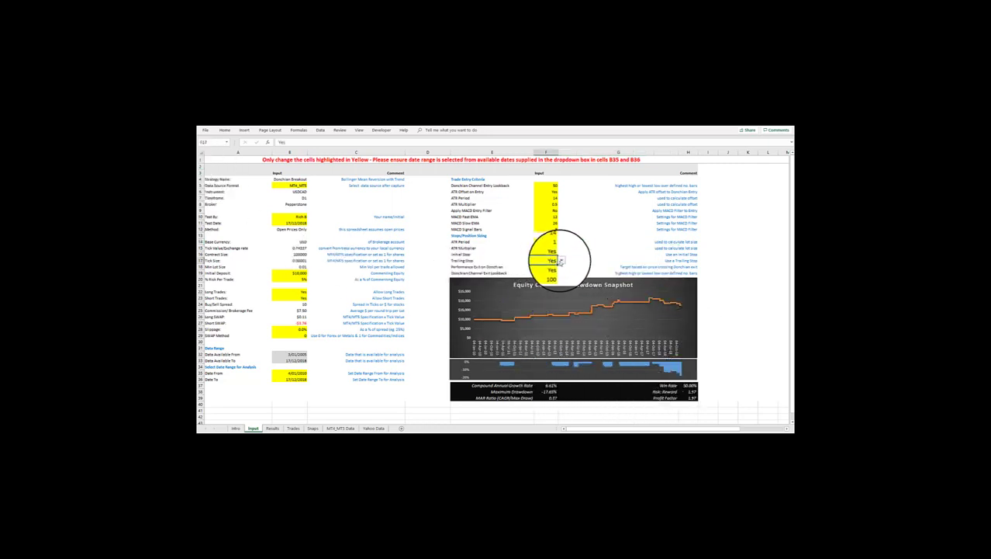
left_click(563, 255)
left_click(554, 266)
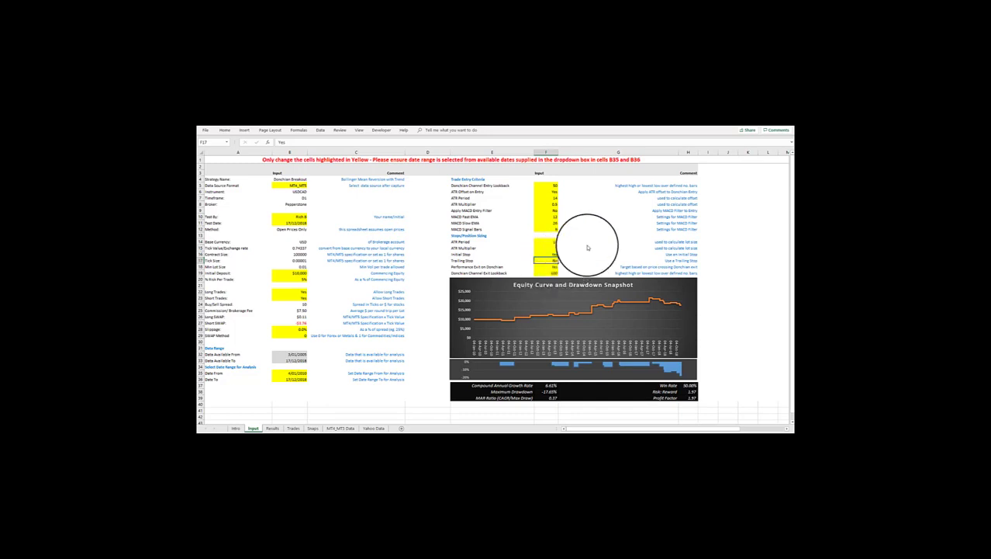
left_click(587, 248)
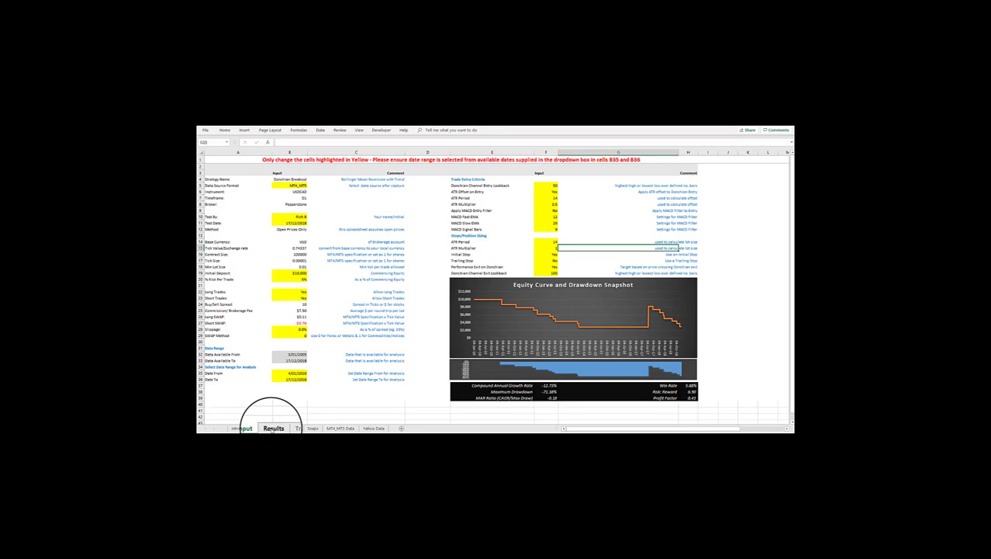
left_click(274, 428)
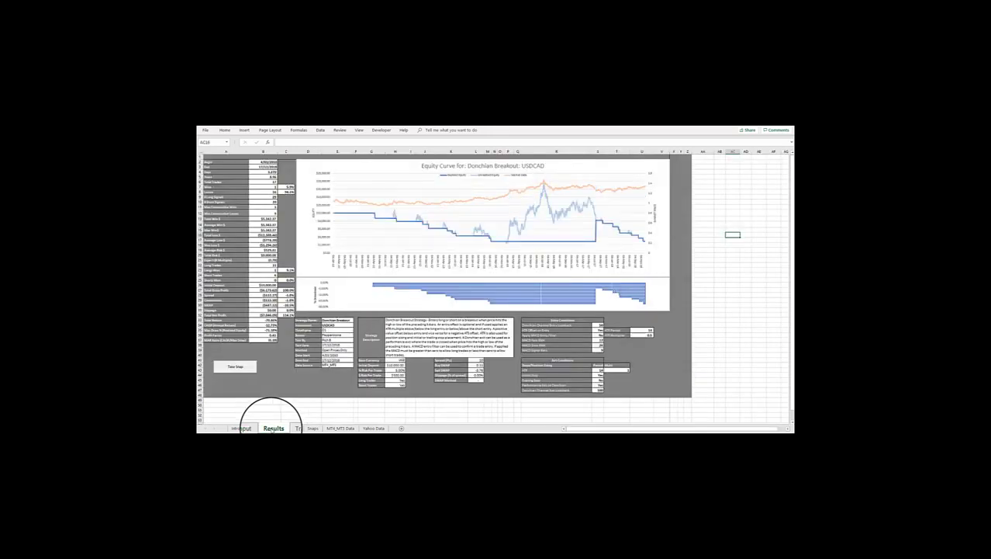
left_click(241, 428)
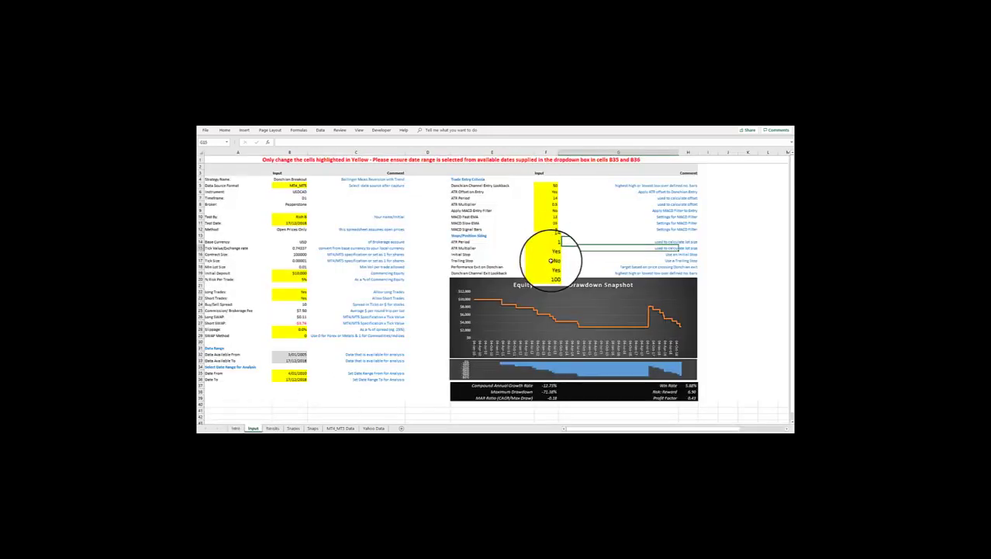
Set Trailing Stop back to Yes under the stops and position sizing settings
left_click(554, 258)
left_click(565, 259)
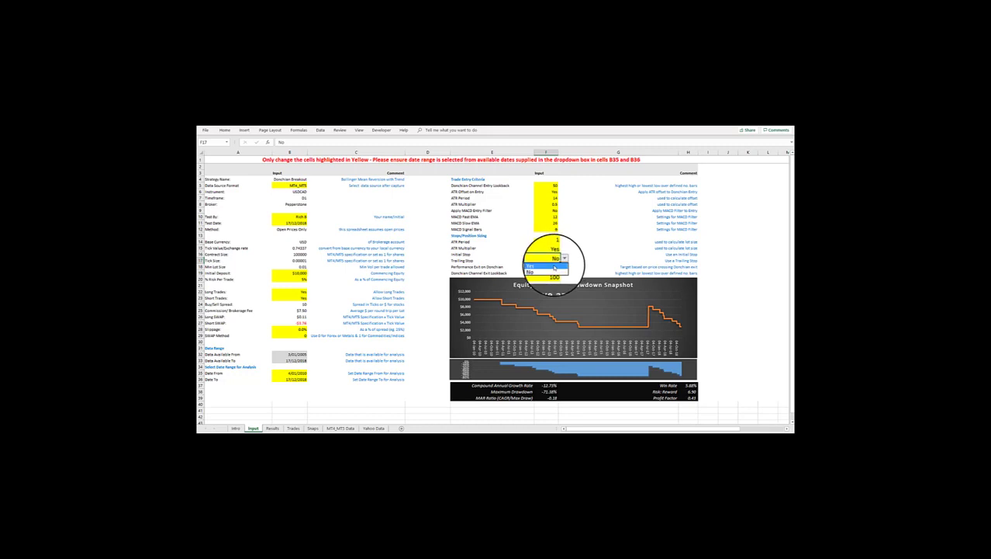
left_click(555, 267)
left_click(592, 230)
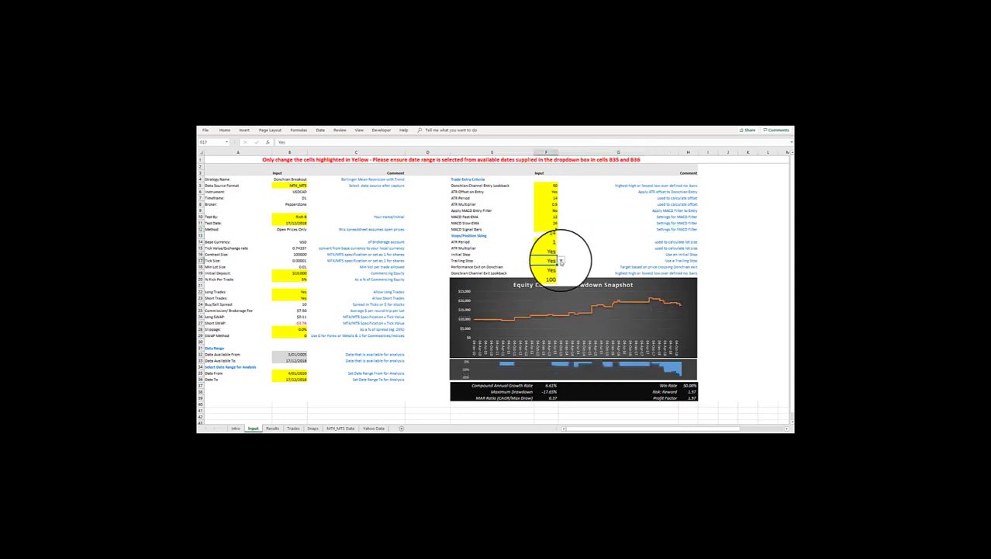
Turn the Trailing Stop off by choosing No in cell F17
left_click(556, 261)
left_click(561, 260)
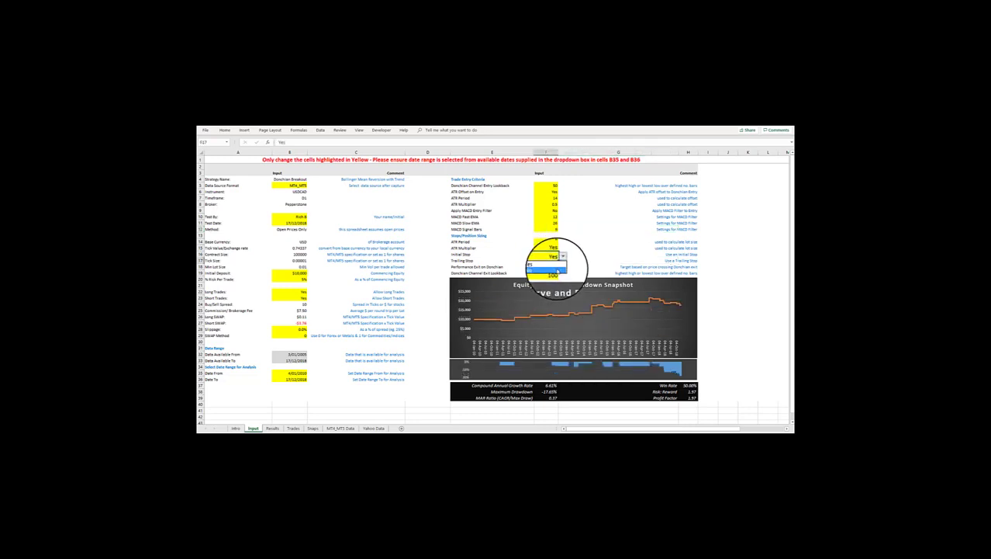
left_click(553, 275)
left_click(556, 254)
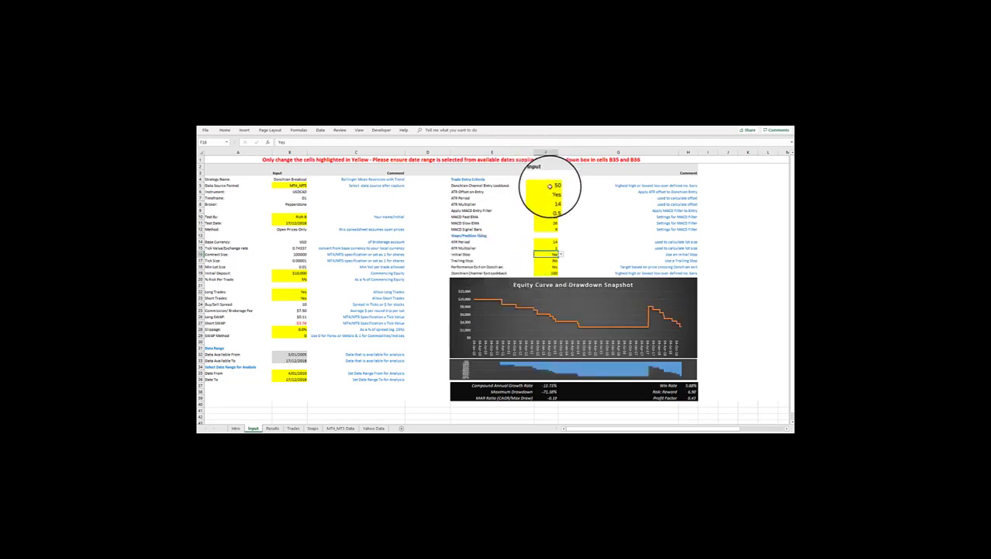
Set ATR Offset on Entry to No in the trade entry criteria
left_click(549, 191)
left_click(562, 191)
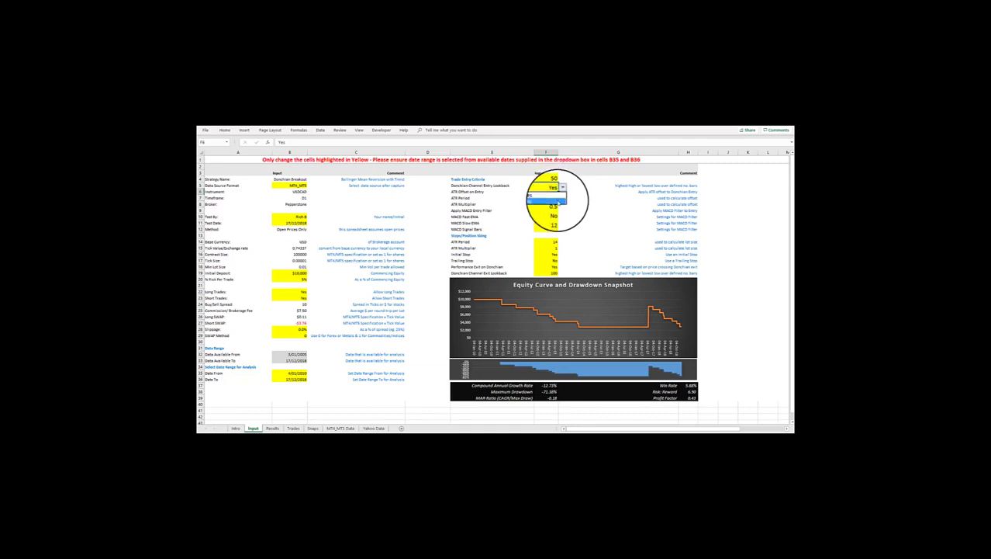
left_click(586, 198)
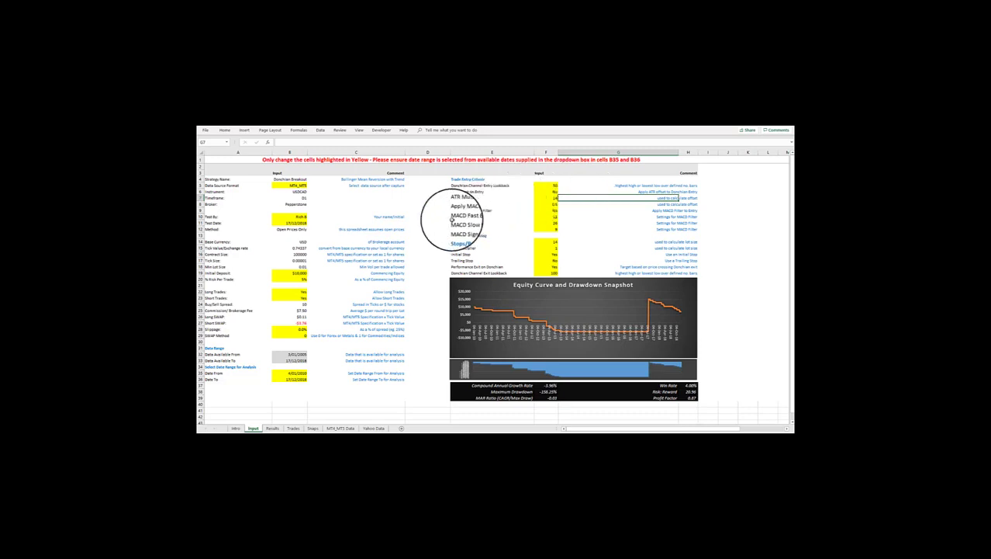
Look at the price data on the MT4_MT5 Data and Yahoo Data sheets, and return to the Input sheet
left_click(346, 427)
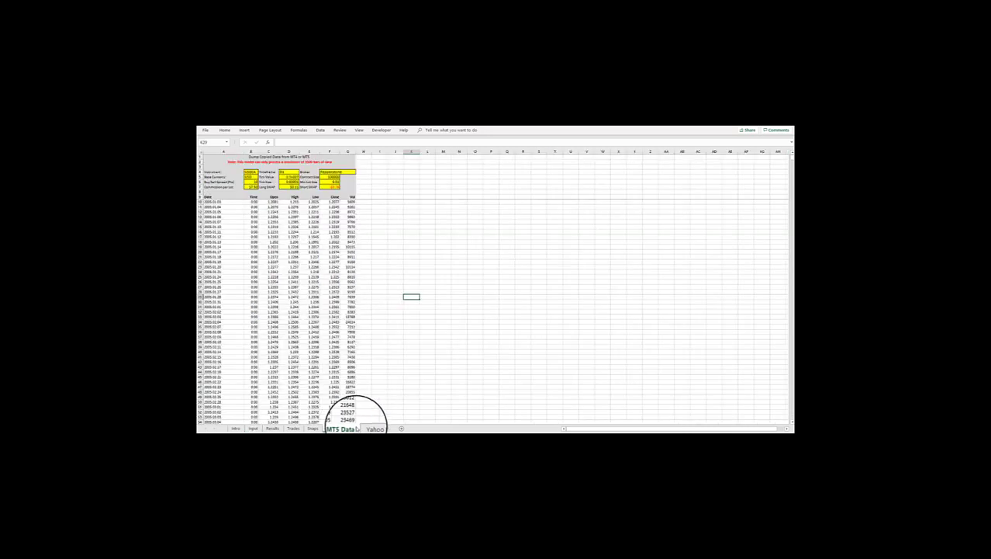
left_click(374, 427)
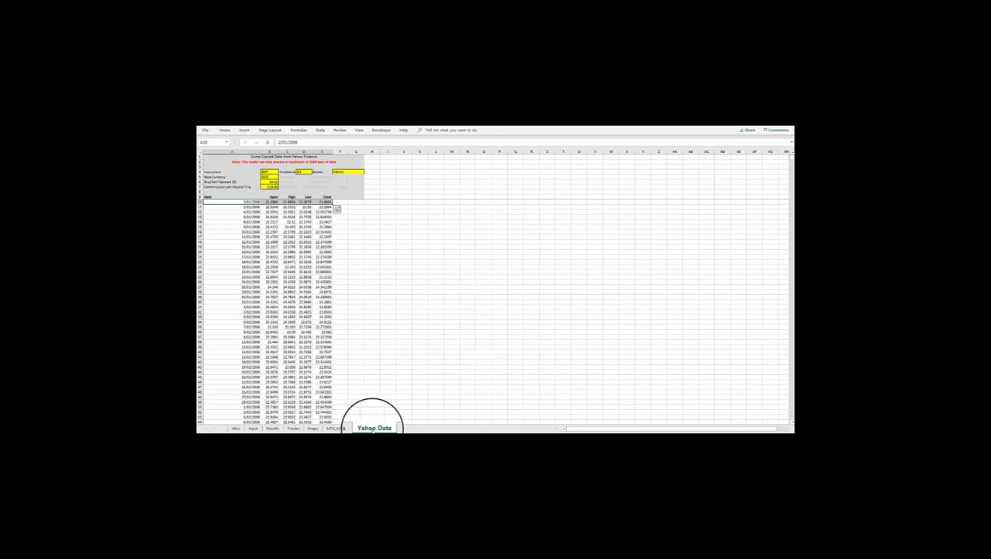
left_click(230, 428)
left_click(254, 427)
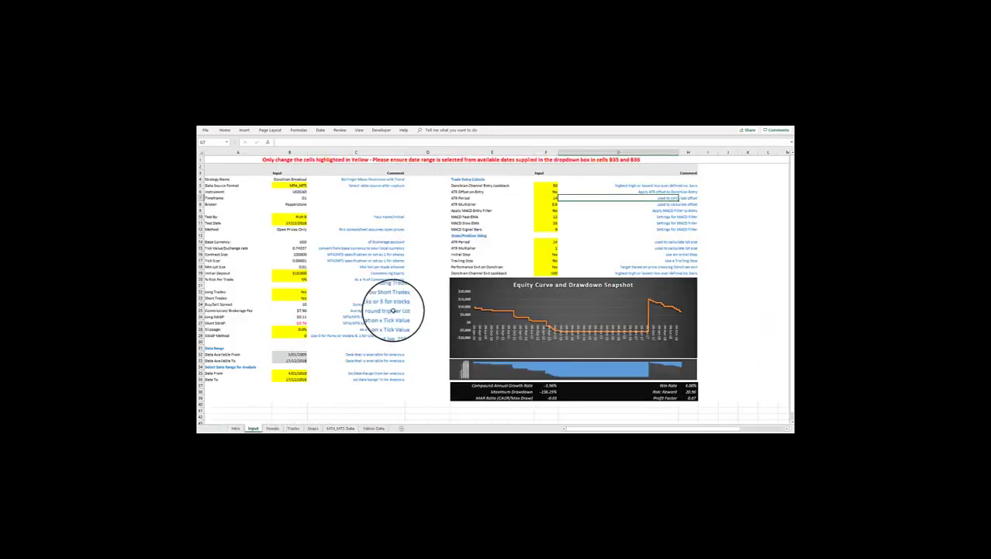
Check the available data dates and set the analysis Date From in cell B35 to 7/01/2005
left_click_drag(290, 354, 295, 363)
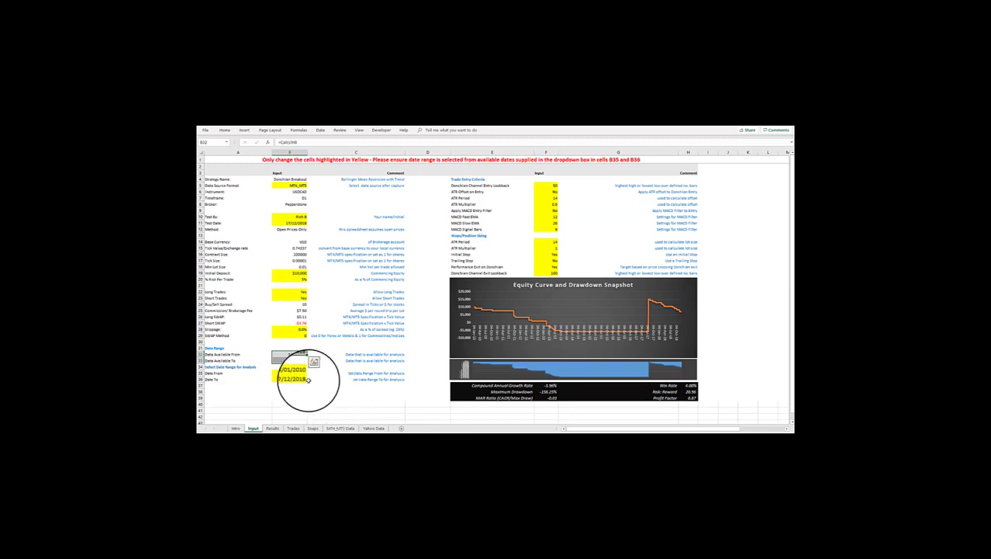
left_click(298, 373)
left_click(310, 373)
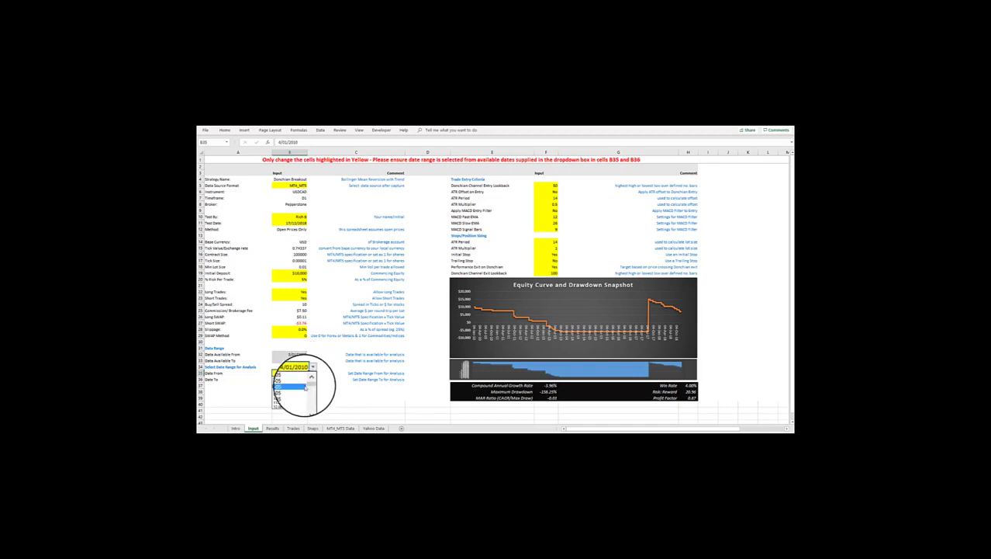
left_click(287, 392)
left_click(332, 366)
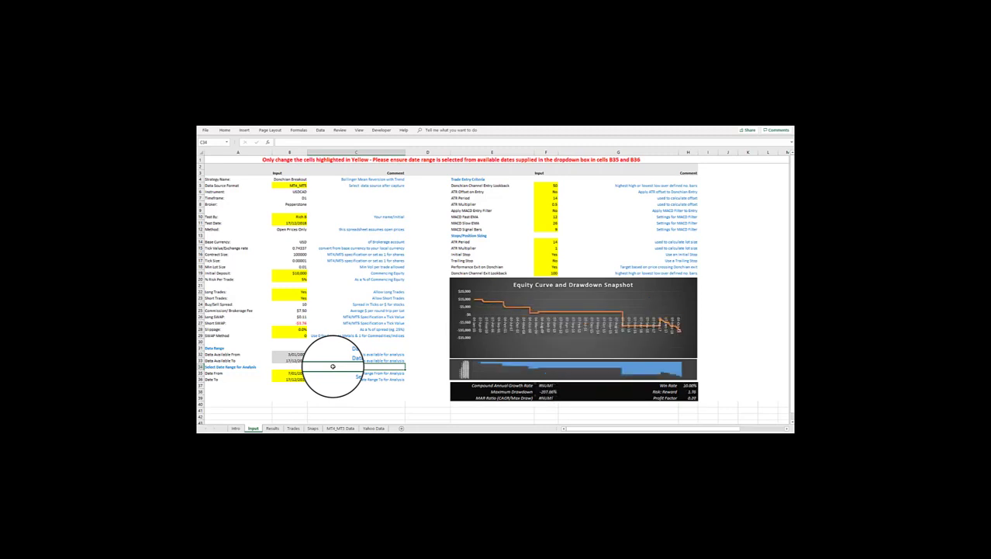
Try to enter 1/1/2010 as the analysis Date From in cell B35
left_click(304, 373)
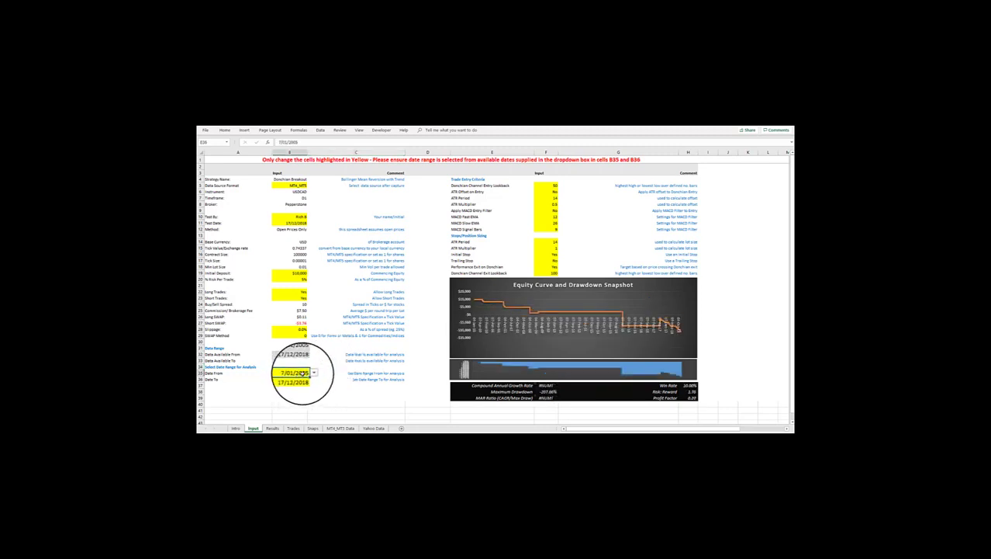
type("1/1/2010")
key("Return")
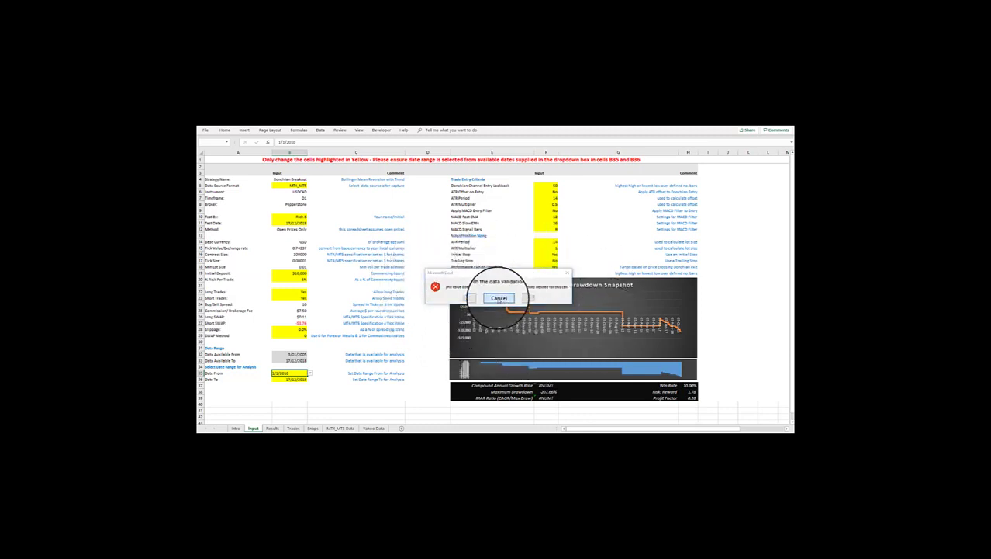
left_click(499, 298)
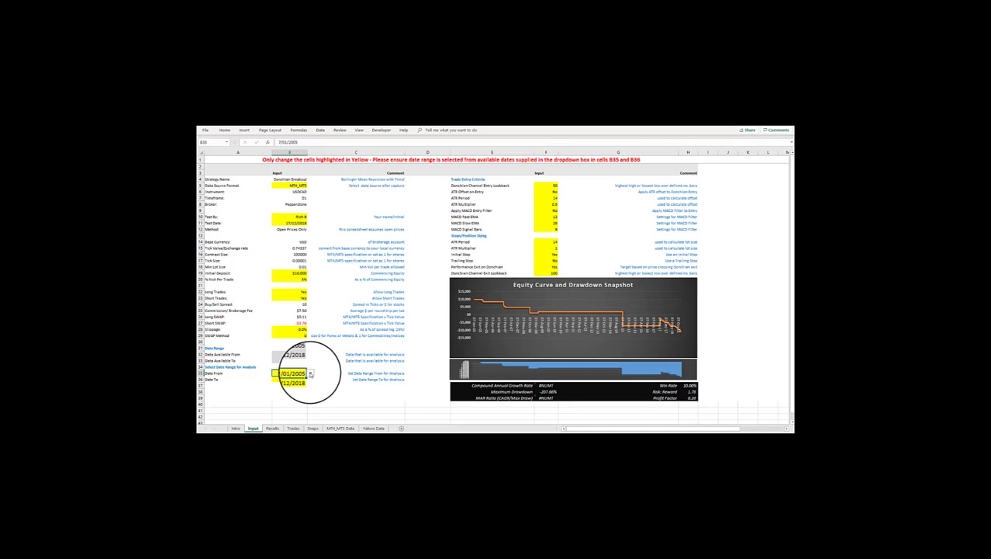
left_click(310, 374)
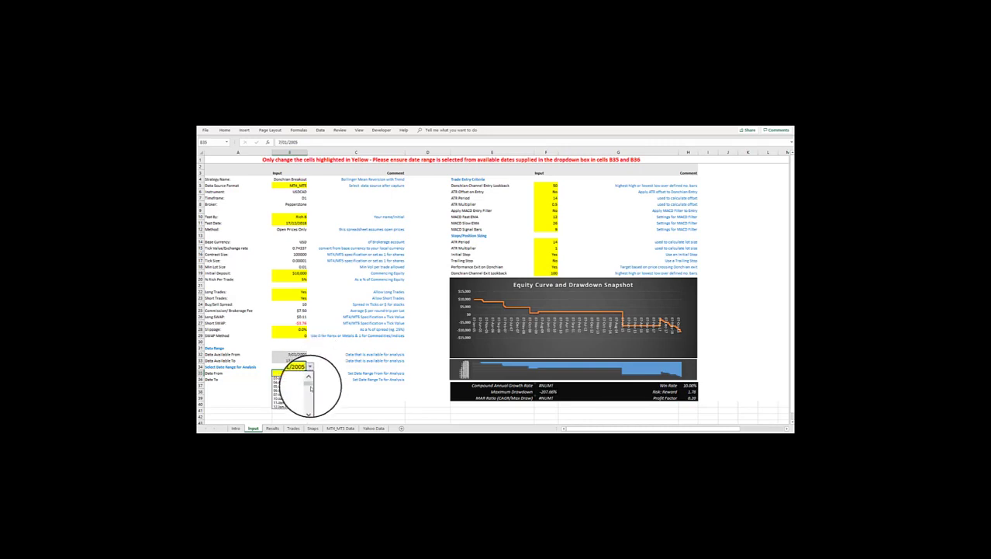
scroll(308, 385, "down", 3)
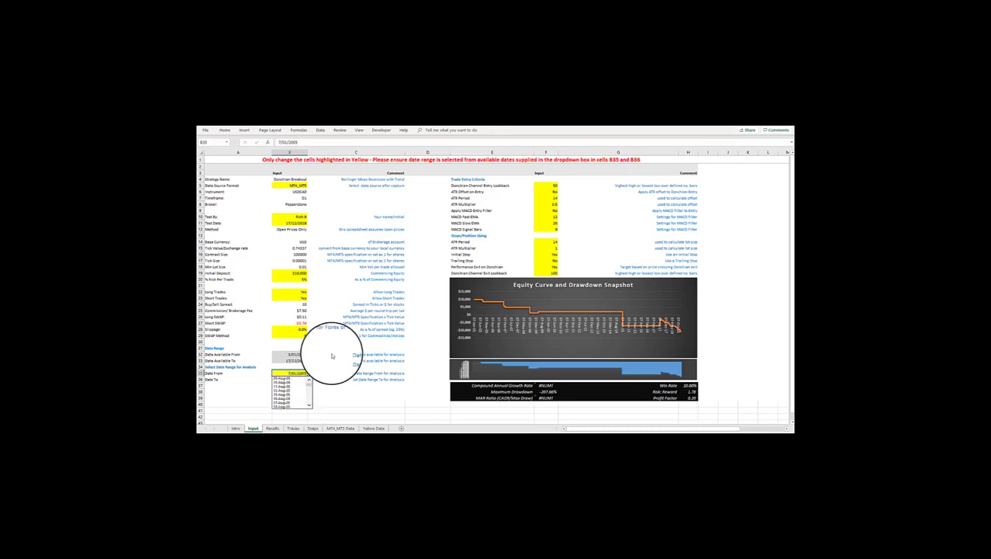
left_click(332, 354)
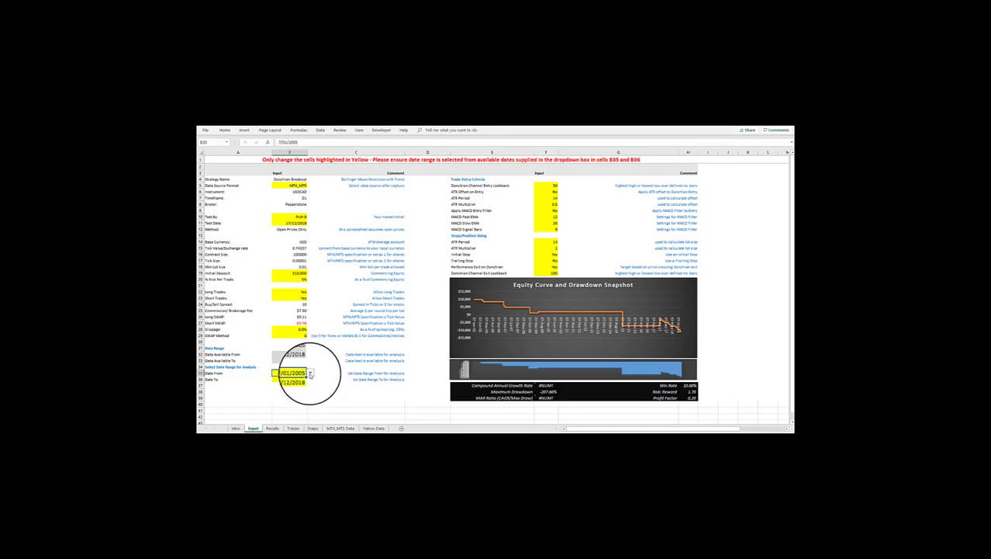
Set the analysis Date From in cell B35 to 4/01/2010 from the available dates
left_click(311, 374)
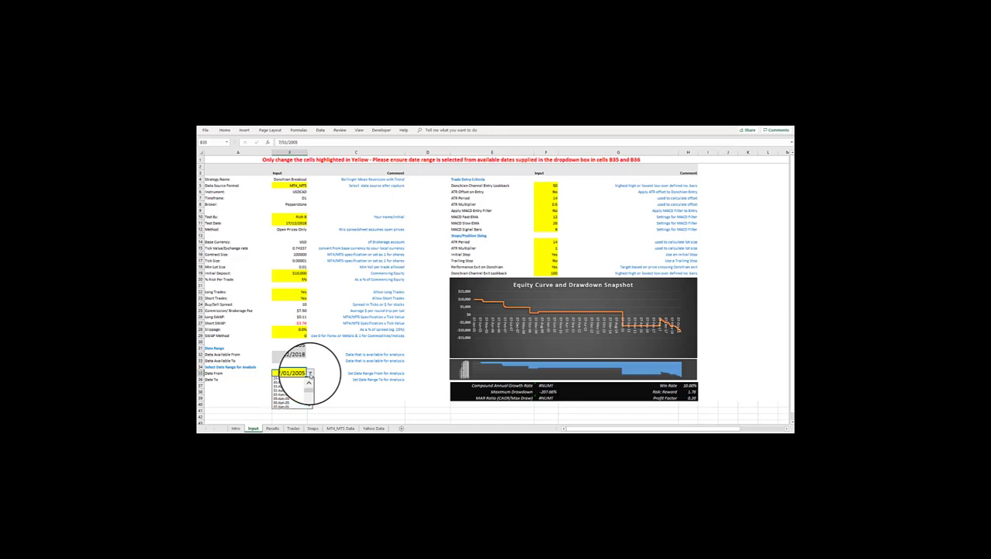
scroll(309, 375, "down", 10)
scroll(314, 375, "down", 5)
scroll(329, 371, "down", 2)
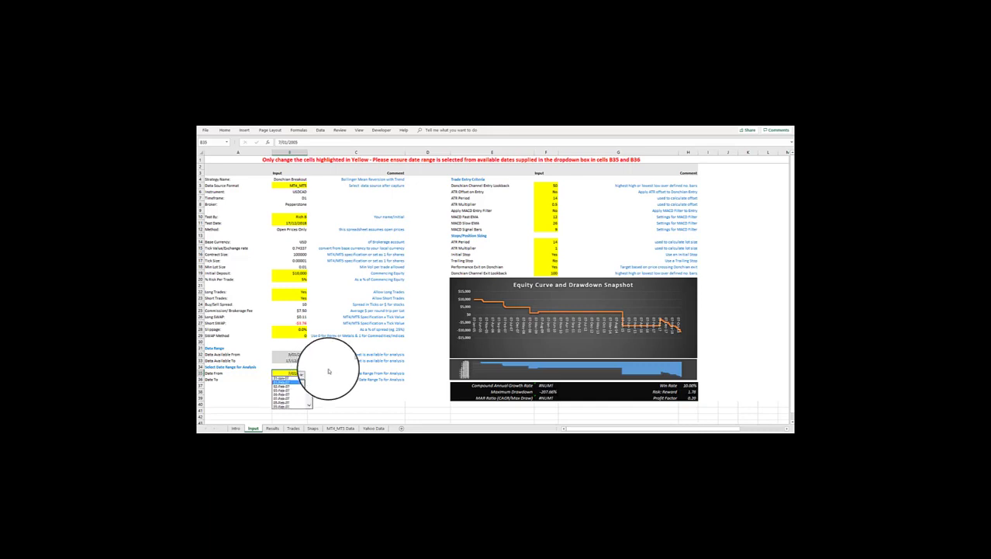
scroll(328, 371, "down", 4)
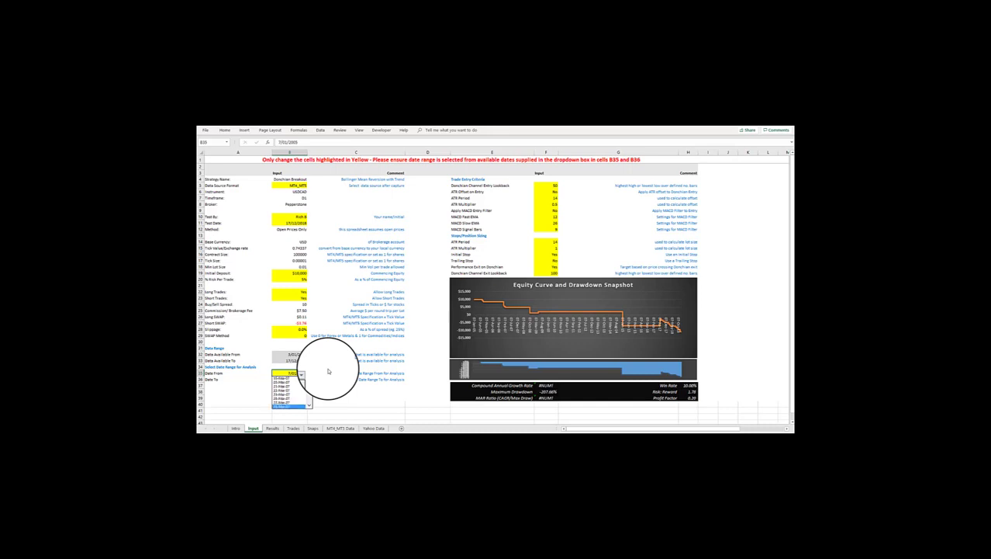
scroll(329, 372, "down", 20)
scroll(328, 372, "down", 20)
scroll(328, 371, "down", 10)
scroll(328, 371, "up", 10)
scroll(328, 372, "up", 1)
key("Return")
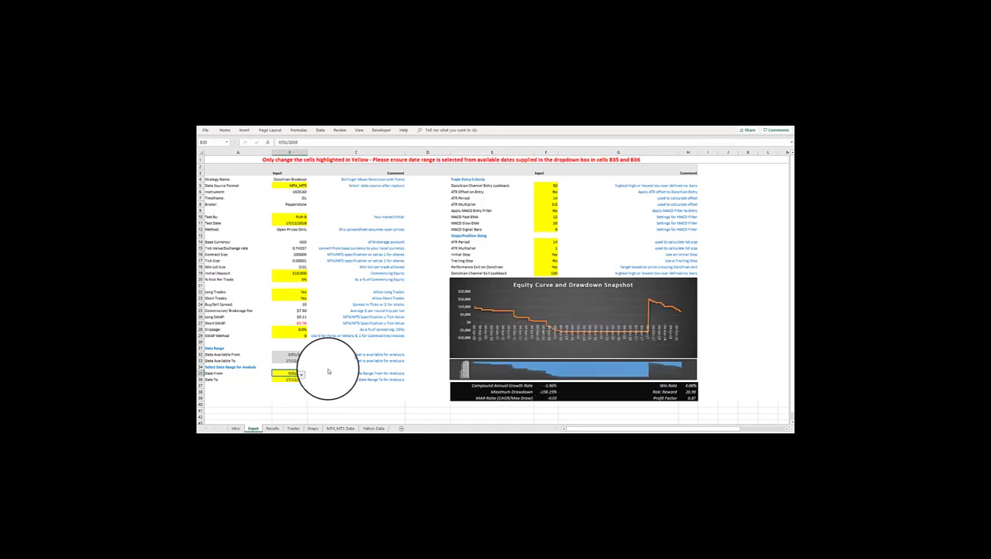
left_click(355, 329)
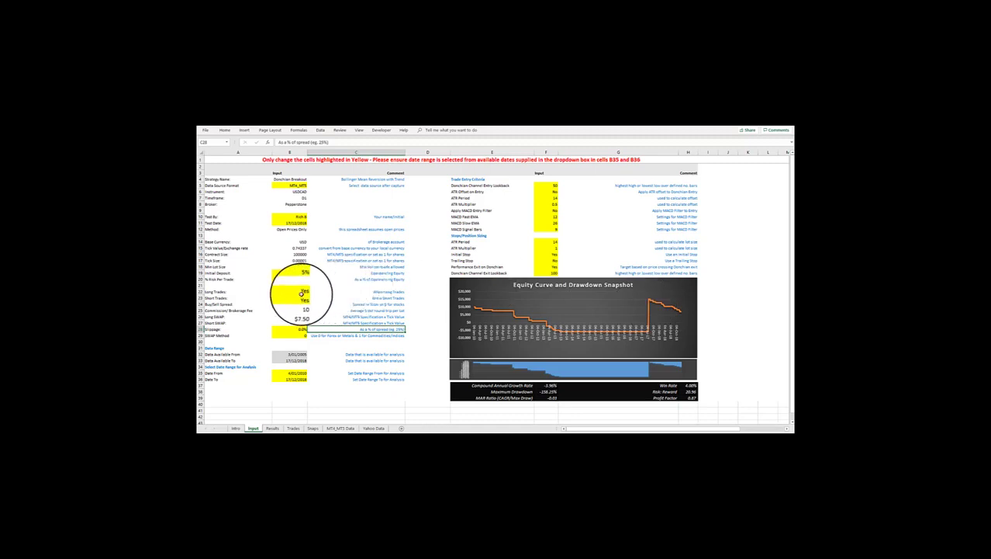
Set Short Trades in cell B23 to No and check the equity curve
left_click(301, 298)
left_click(315, 298)
left_click(306, 305)
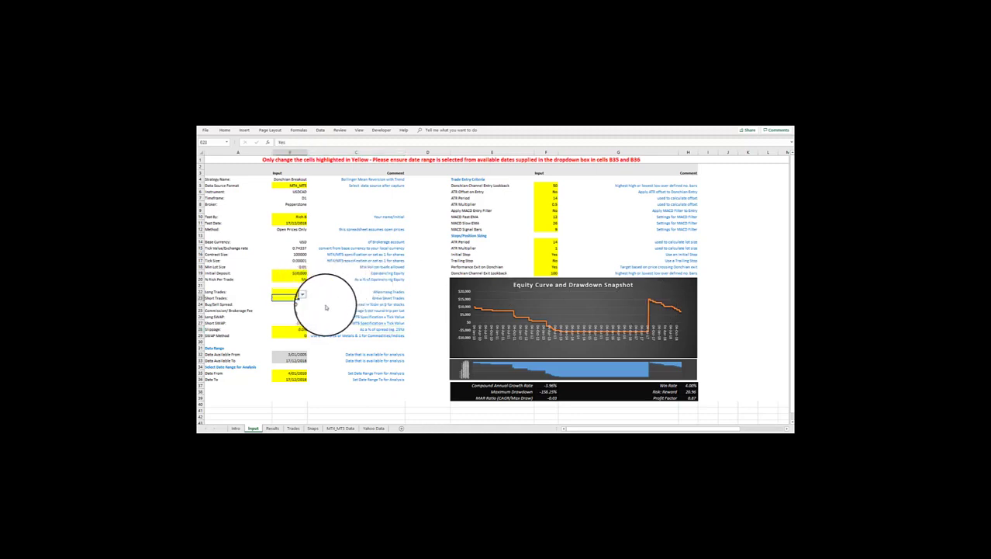
left_click(325, 308)
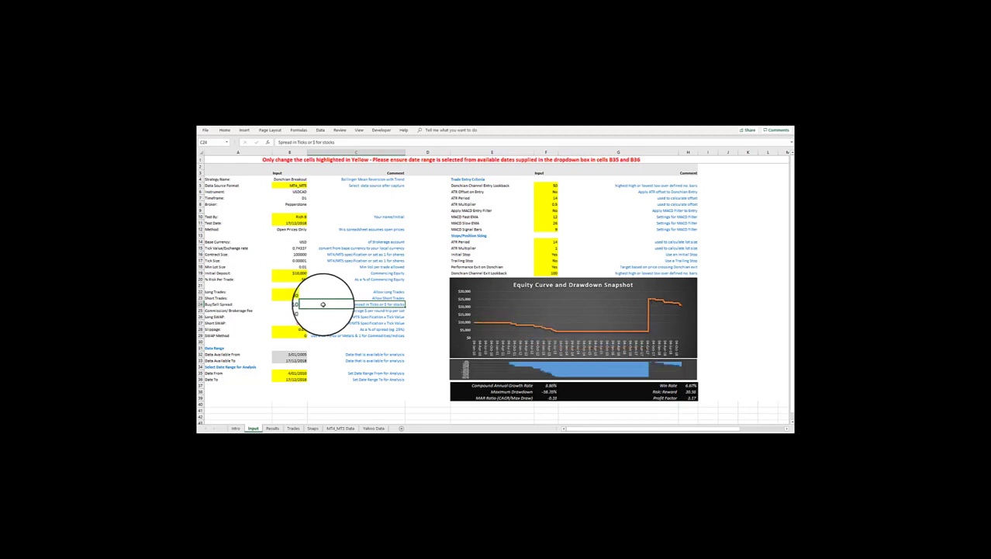
Set Short Trades in cell B23 back to Yes and Long Trades in cell B22 to No
left_click(296, 299)
left_click(315, 298)
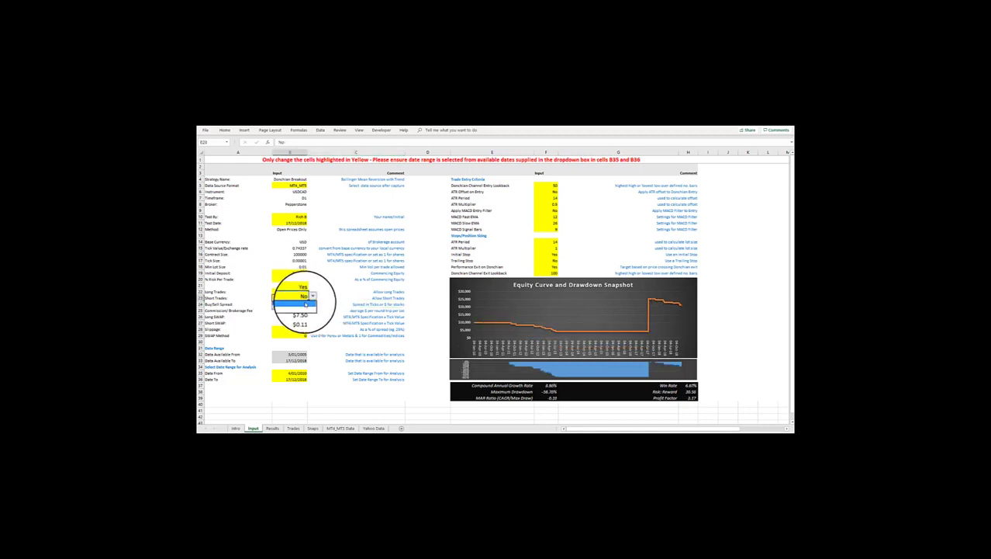
left_click(305, 304)
left_click(296, 292)
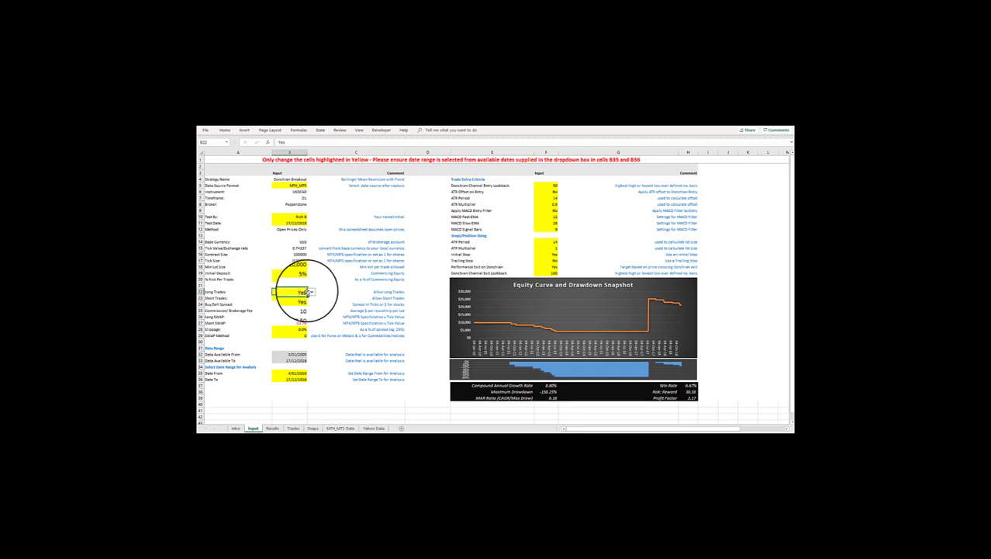
left_click(314, 291)
left_click(329, 301)
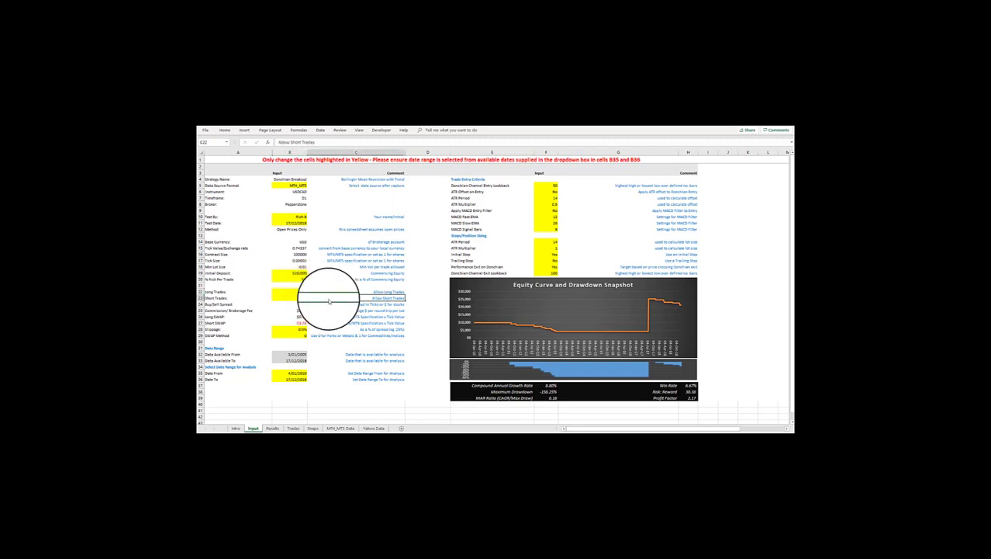
Set Long Trades in cell B22 back to Yes
left_click(307, 293)
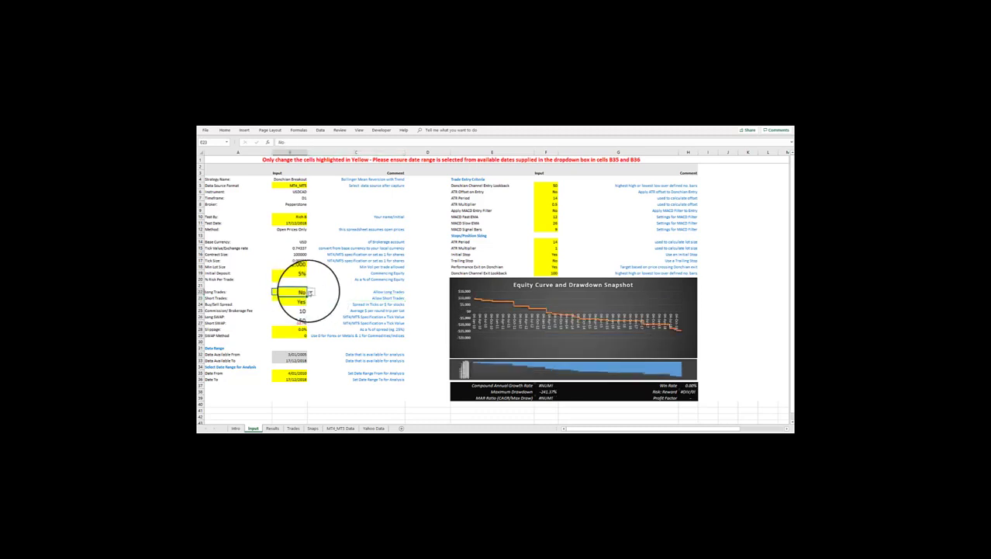
left_click(310, 291)
left_click(327, 302)
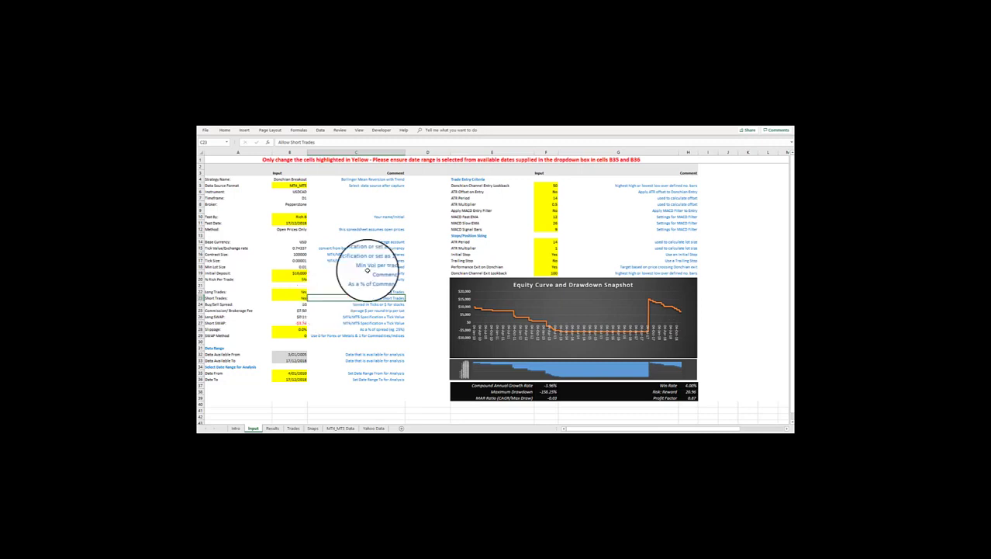
Set ATR Offset on Entry in cell F6 to Yes and the entry ATR Multiplier in cell F8 to -0.5
left_click(560, 192)
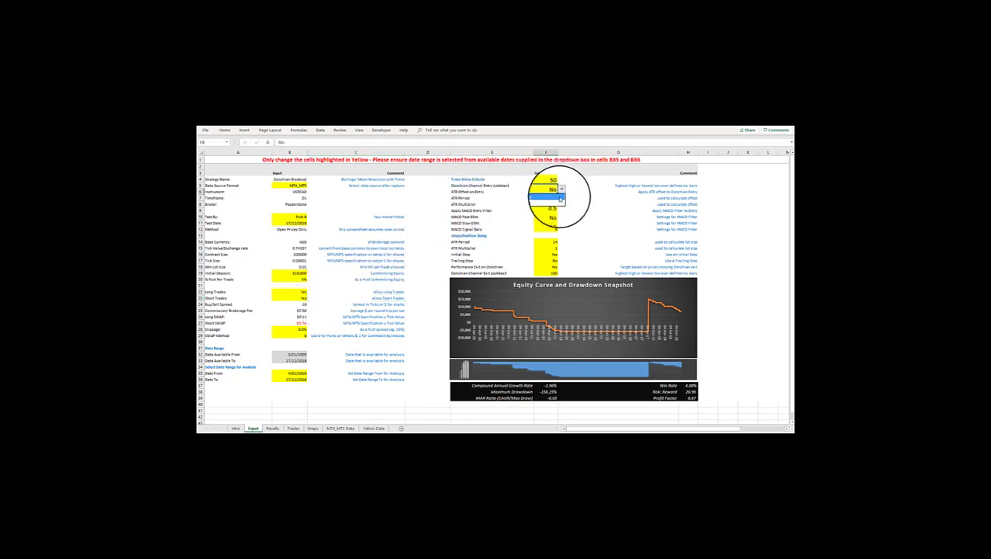
left_click(586, 200)
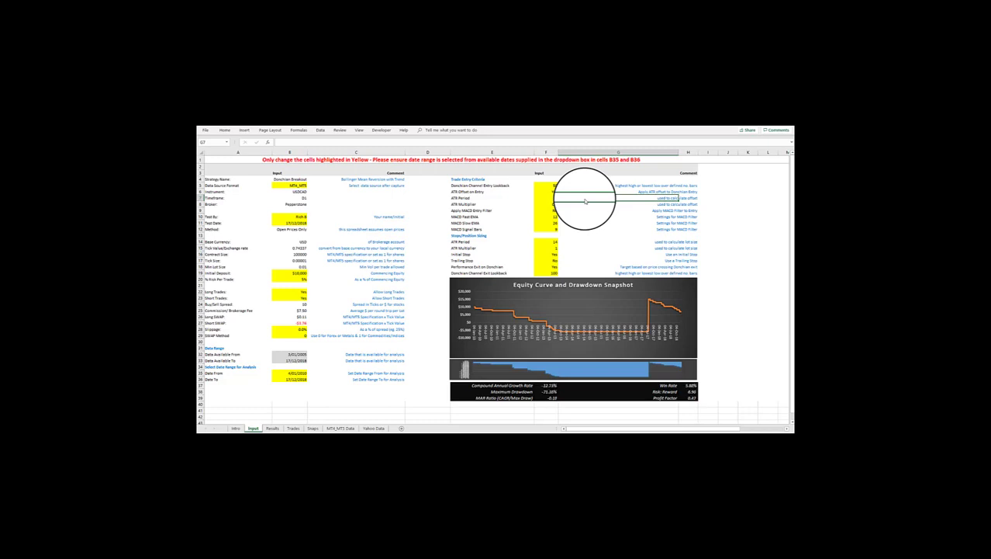
left_click(546, 204)
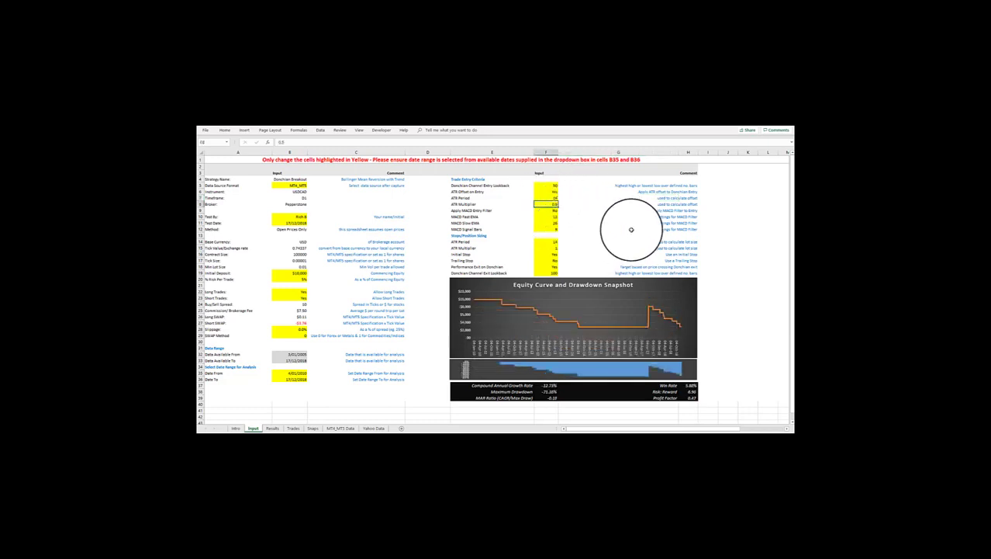
type("=")
key("Return")
Set the entry ATR Multiplier in cell F8 back to 0.5
left_click(547, 204)
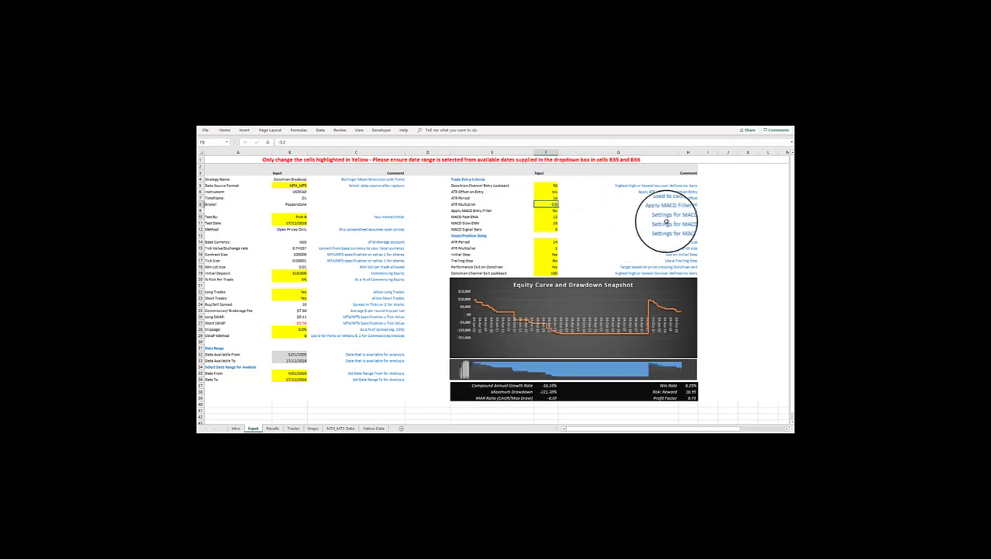
type("0.")
key("Return")
left_click(590, 215)
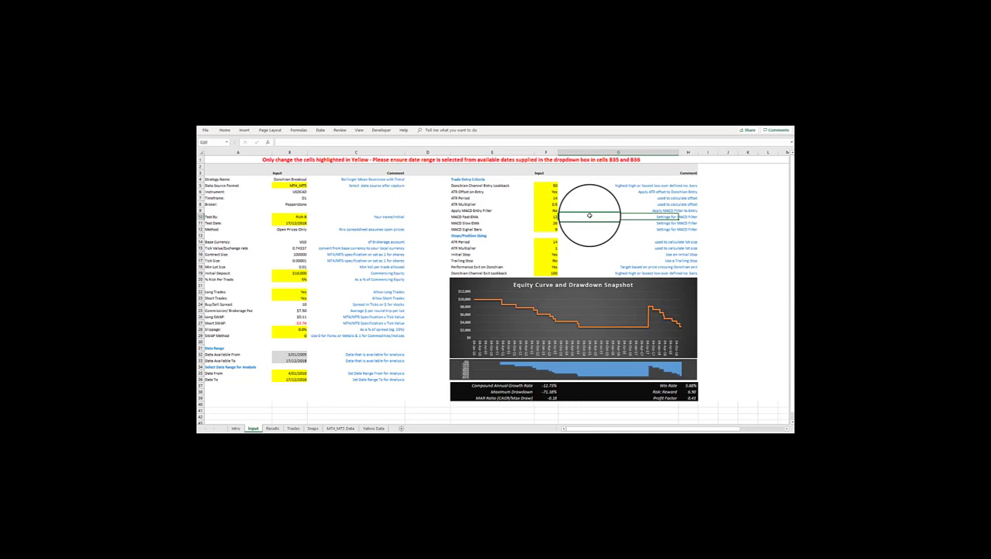
Switch Apply MACD Entry Filter in cell F9 to Yes and back to No
left_click(557, 211)
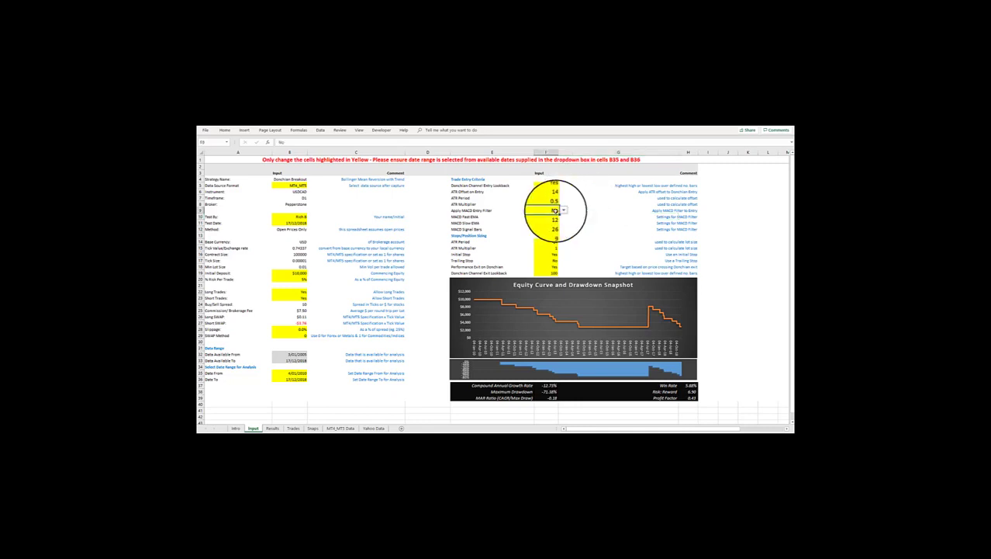
left_click(579, 204)
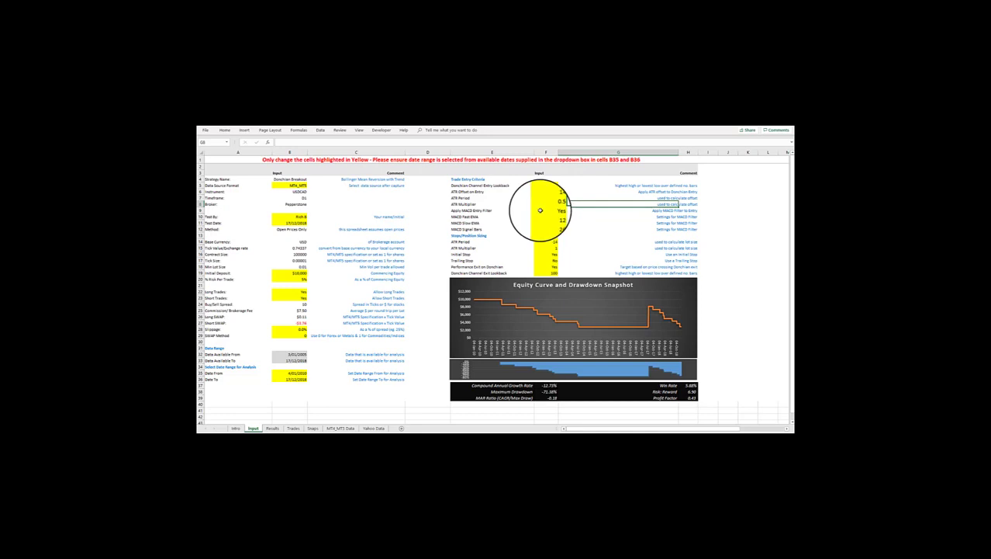
left_click(553, 210)
left_click(563, 210)
left_click(581, 220)
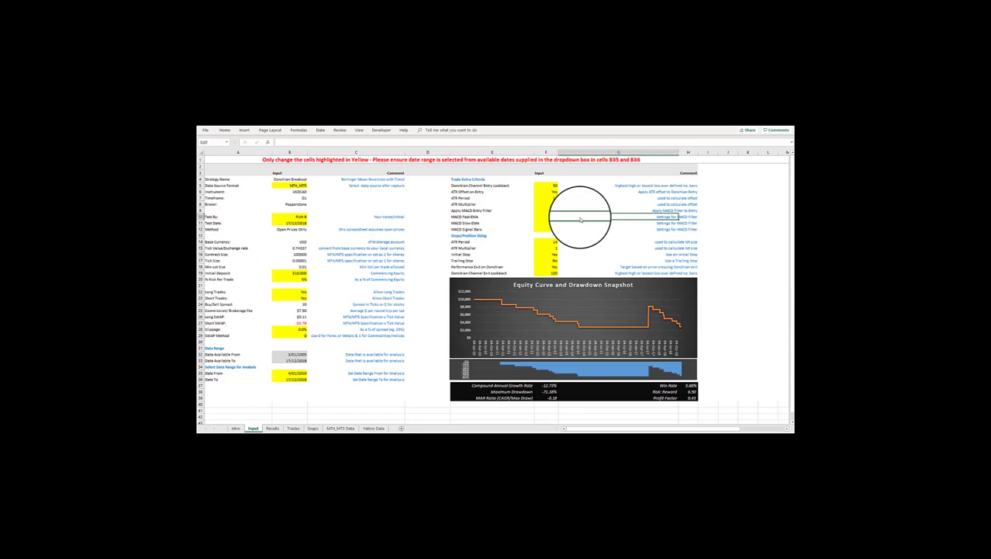
Set the Donchian Channel Entry Lookback in cell F5 to 100
left_click(547, 184)
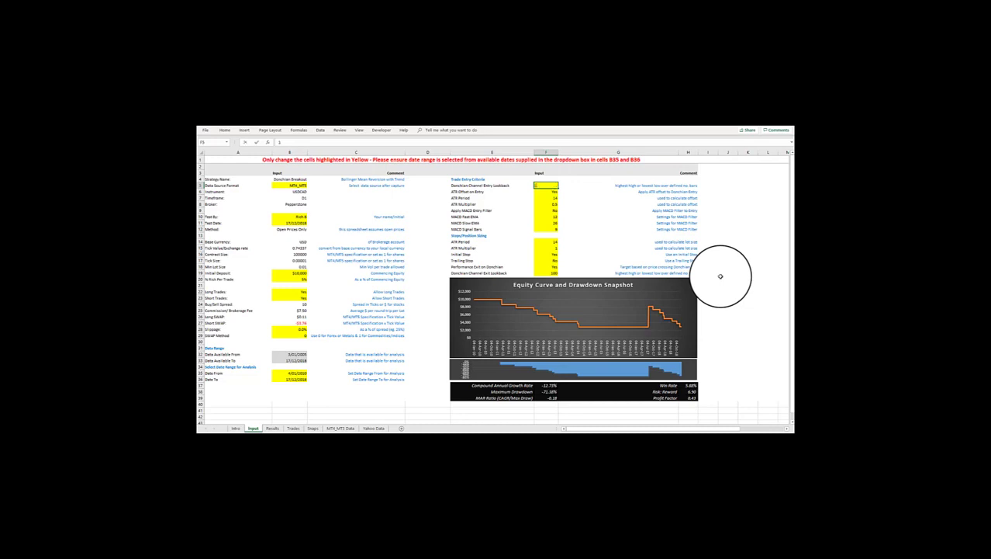
type("100")
key("Return")
left_click(655, 256)
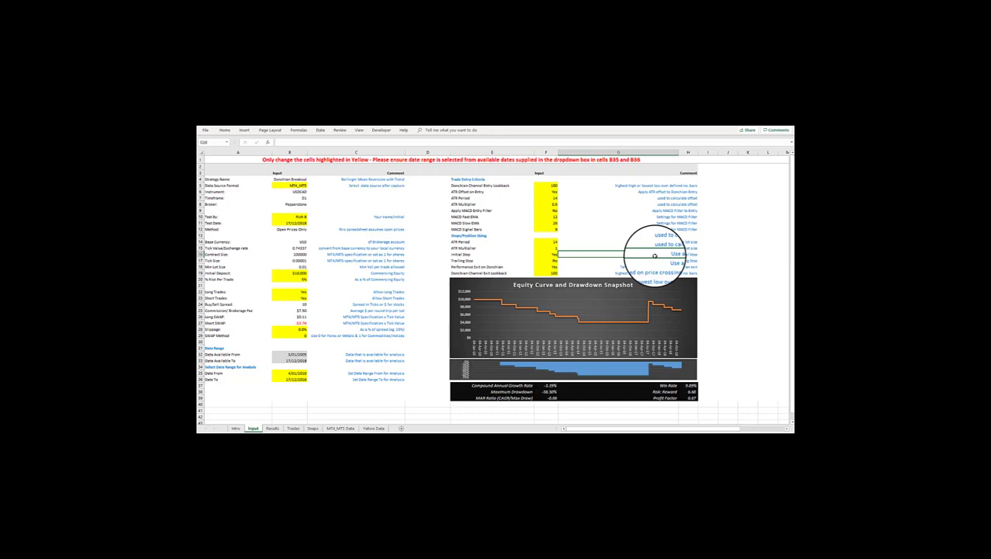
Review the Stops/Position Sizing inputs, including the ATR settings, Initial Stop and Donchian Channel Exit Lookback
left_click_drag(545, 241, 546, 267)
left_click(612, 248)
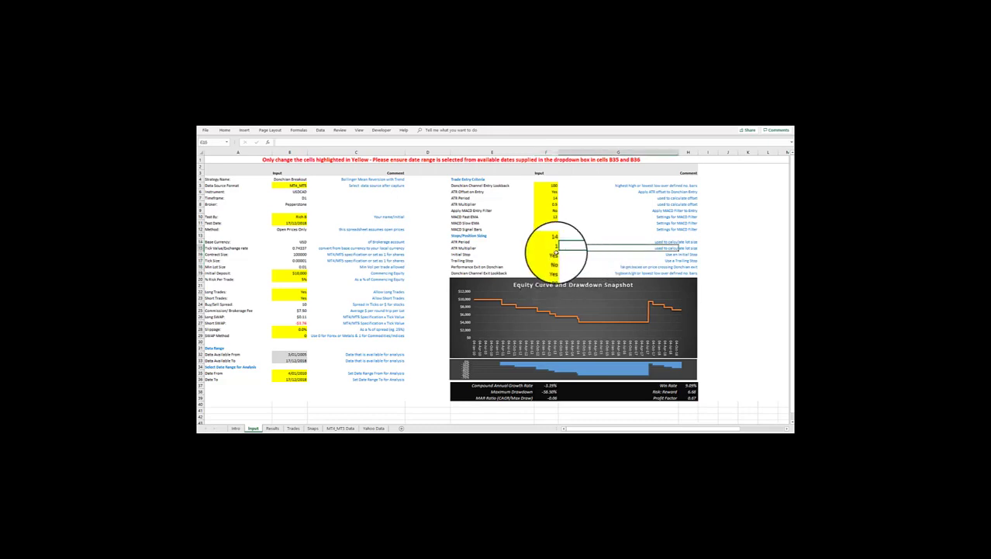
left_click(555, 266)
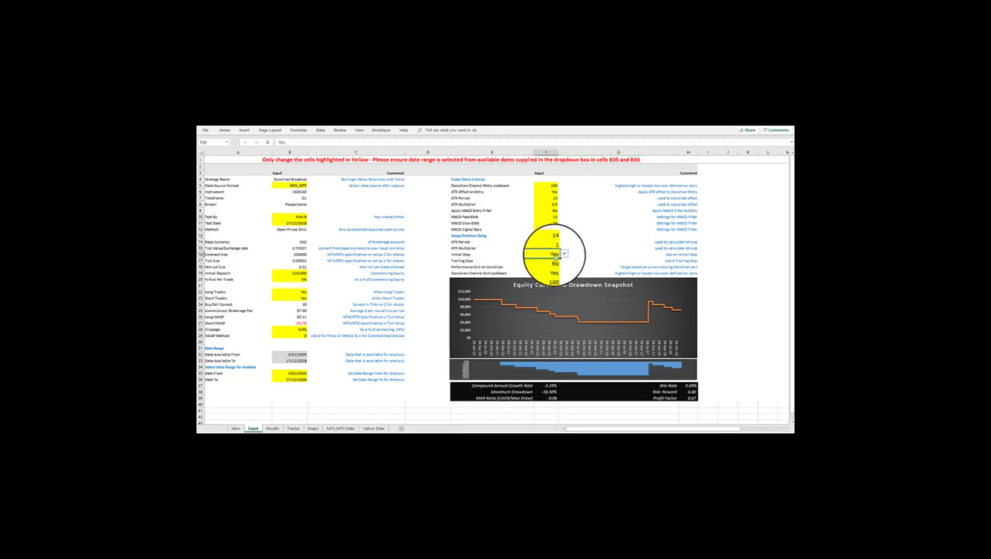
left_click(583, 253)
left_click(547, 272)
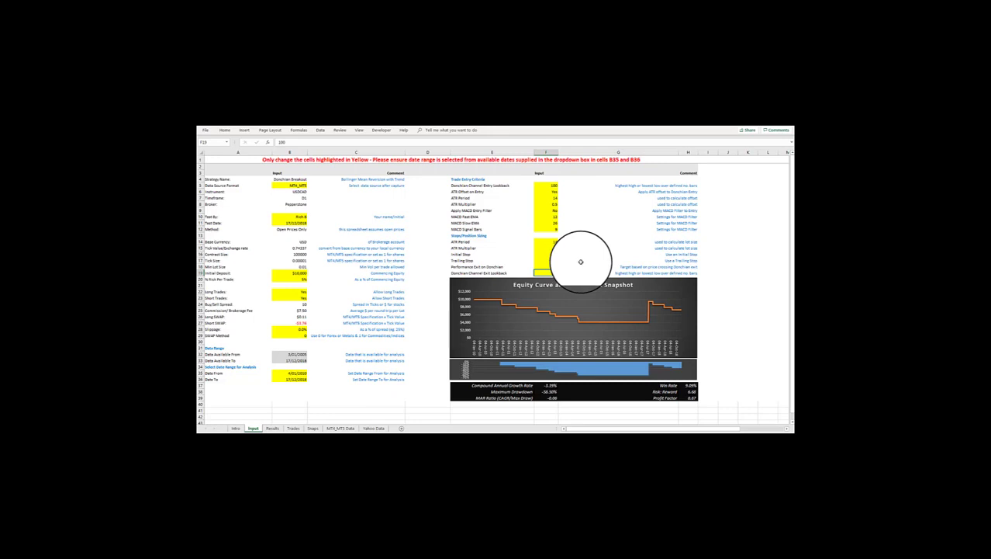
left_click(580, 261)
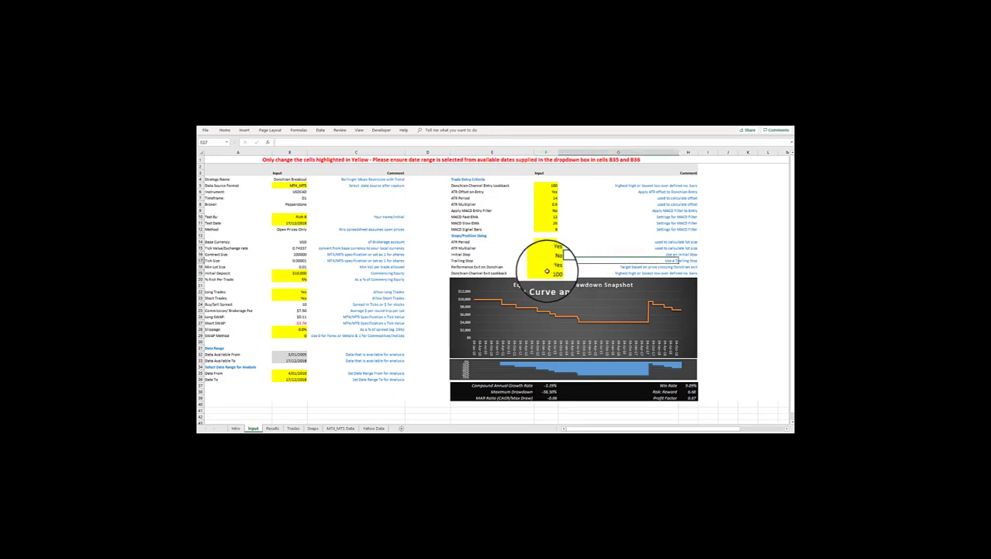
left_click(547, 272)
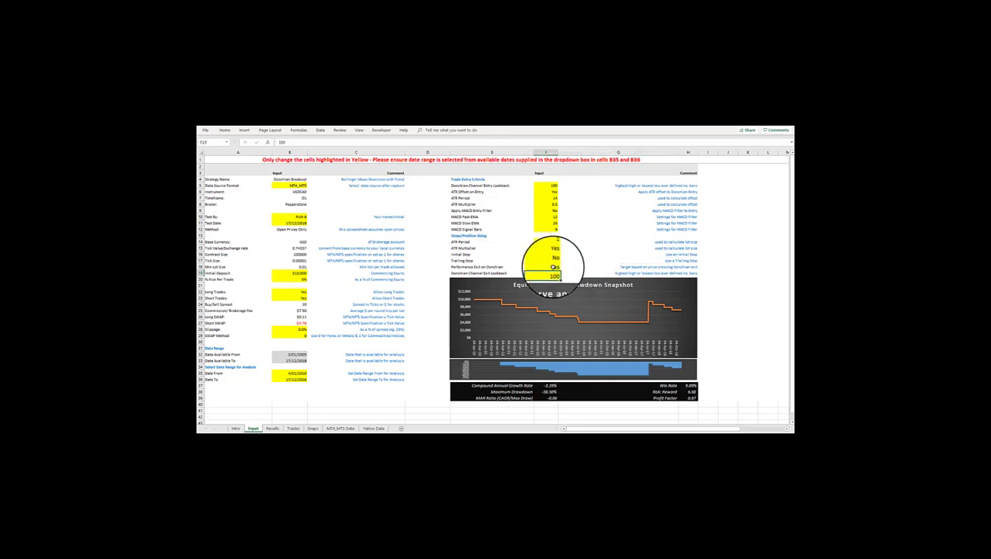
Set Performance Exit on Donchian in cell F18 to No and Trailing Stop in cell F17 to Yes
left_click(547, 263)
left_click(560, 264)
left_click(558, 276)
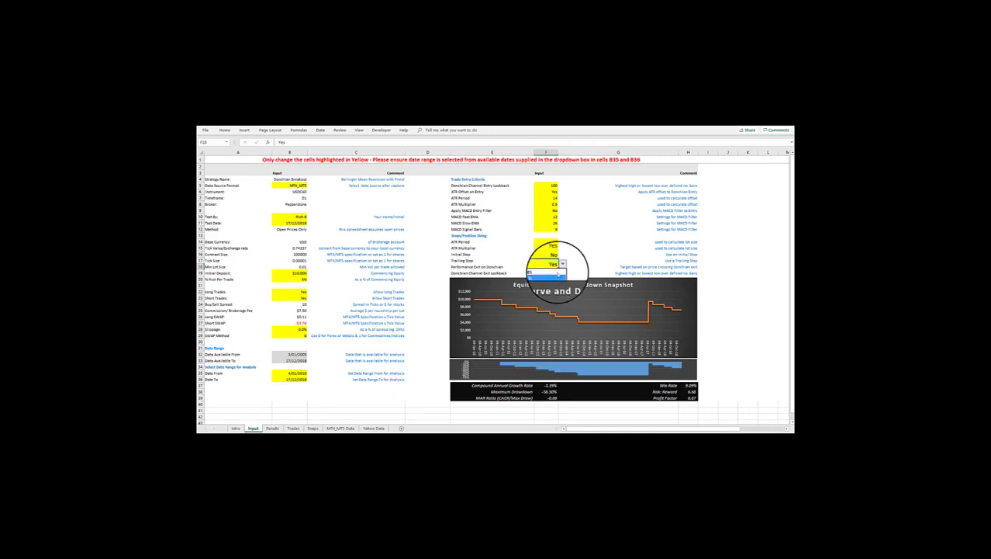
left_click(547, 261)
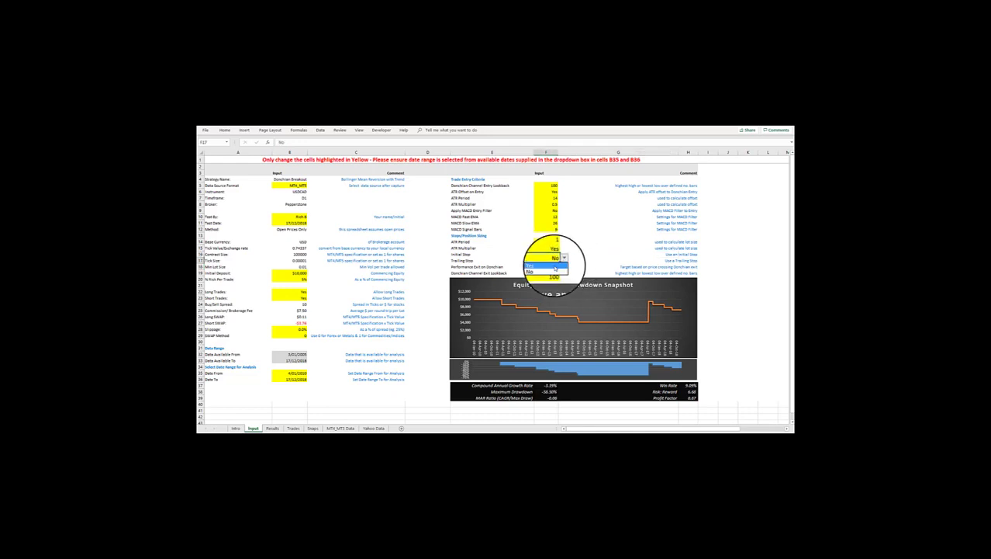
left_click(585, 258)
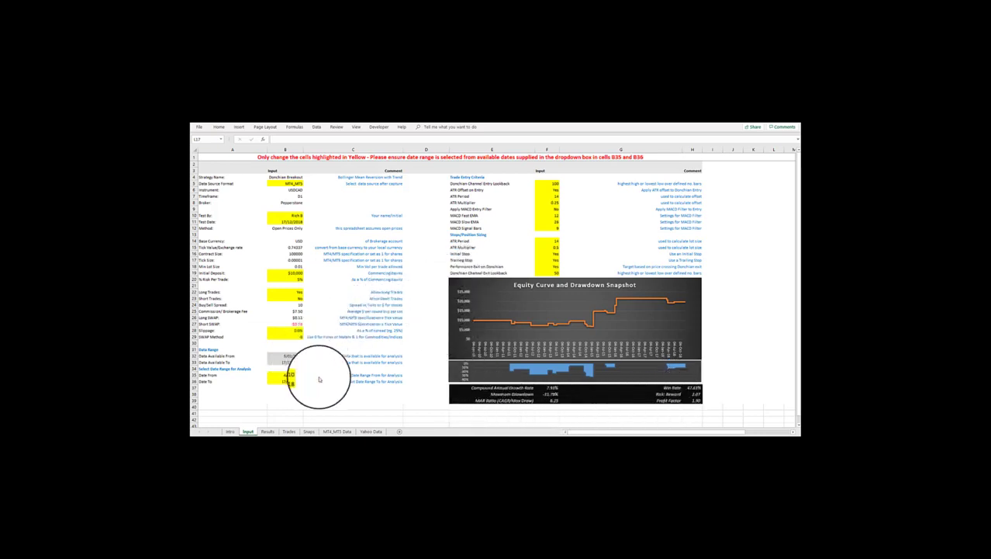
Open the Results sheet and examine the equity, market data and drawdown series on its charts
left_click(268, 431)
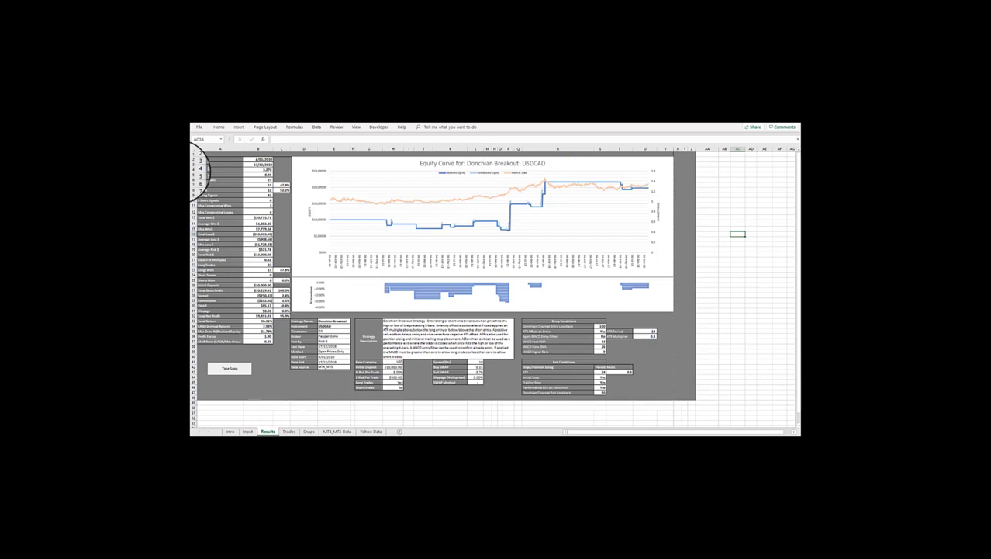
left_click(518, 208)
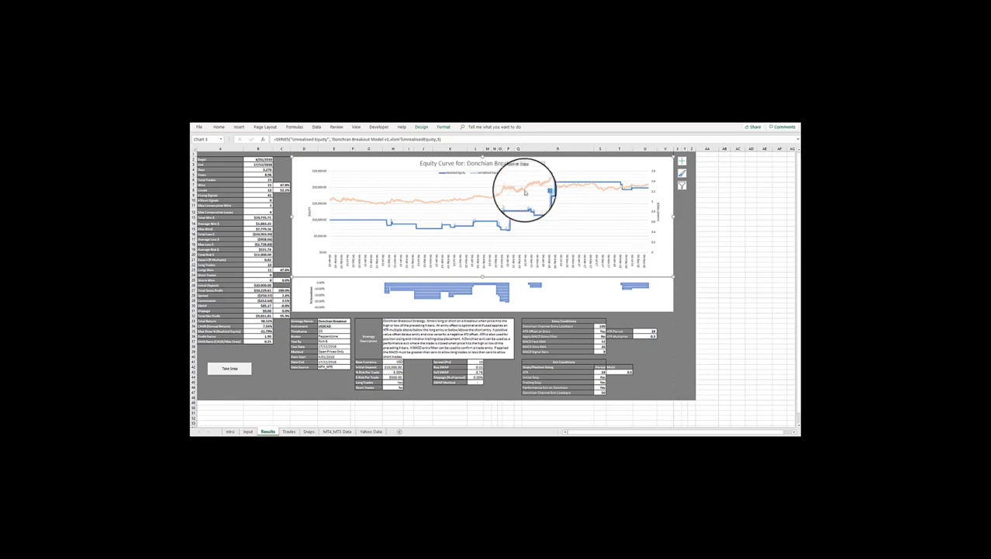
left_click(497, 198)
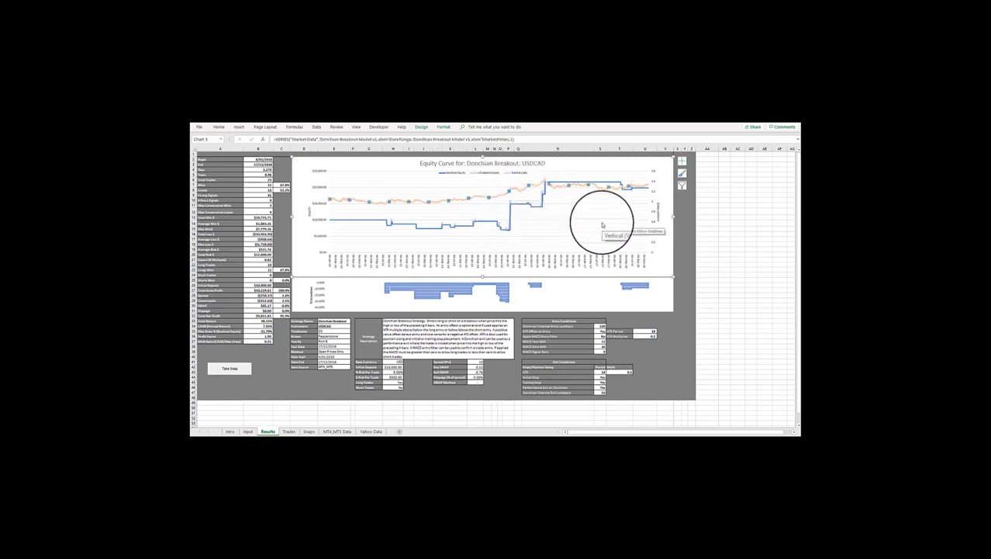
left_click(505, 299)
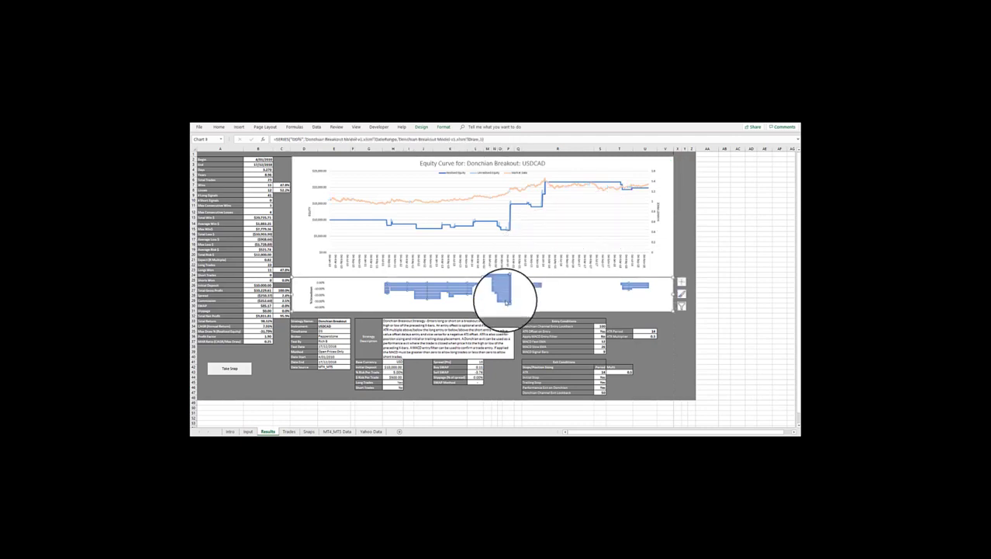
left_click(468, 196)
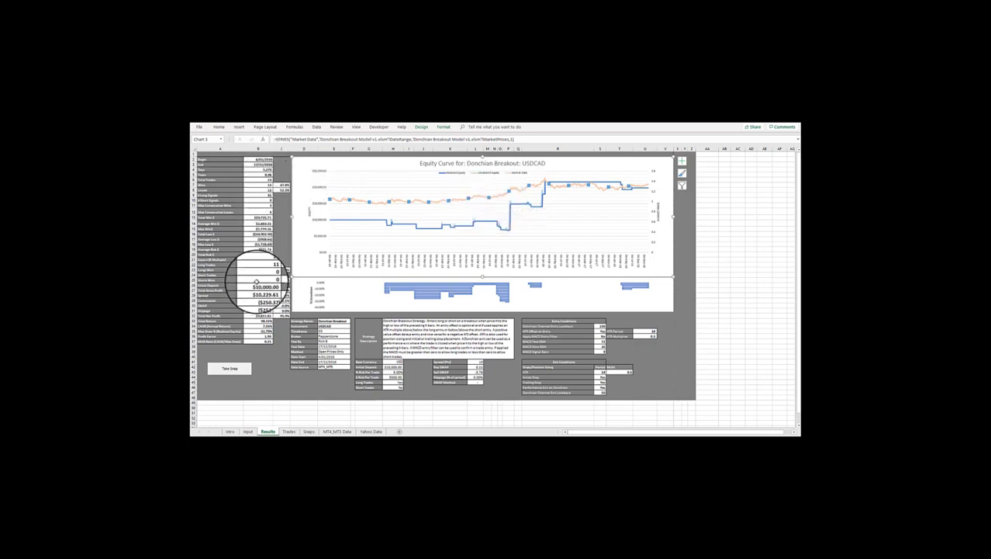
Examine the trading costs and performance statistics in columns B and C of the Results sheet, plus the Take Snap area
left_click_drag(256, 293, 252, 312)
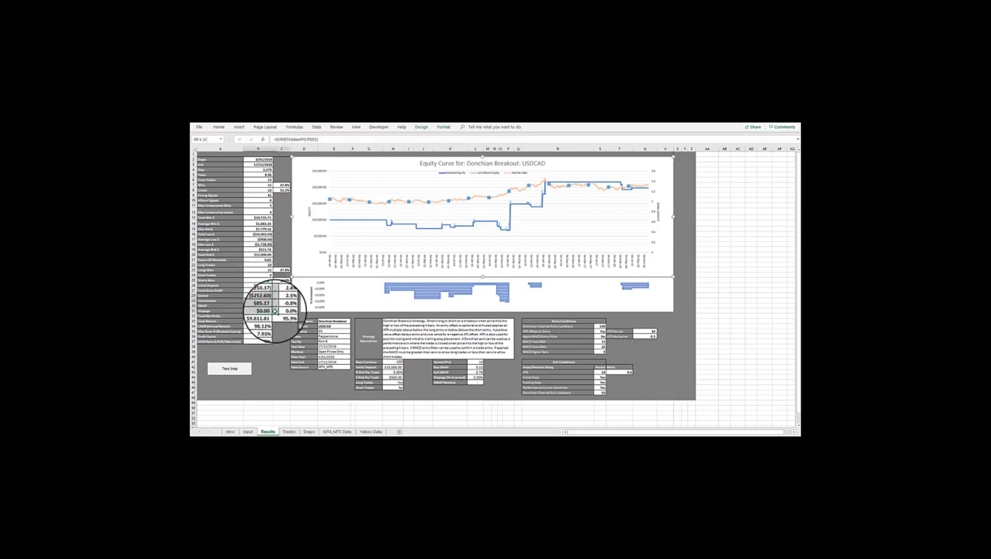
left_click(281, 358)
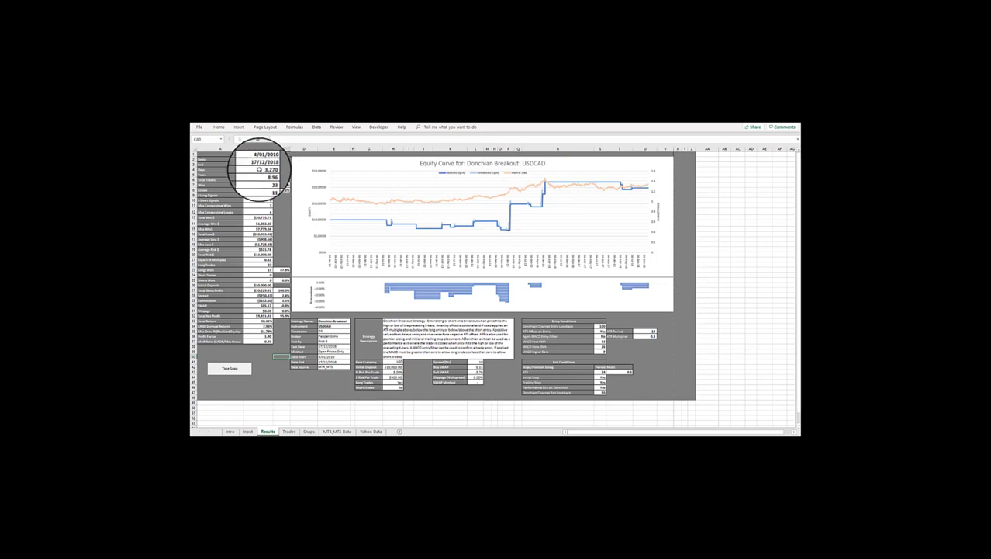
left_click_drag(259, 169, 277, 332)
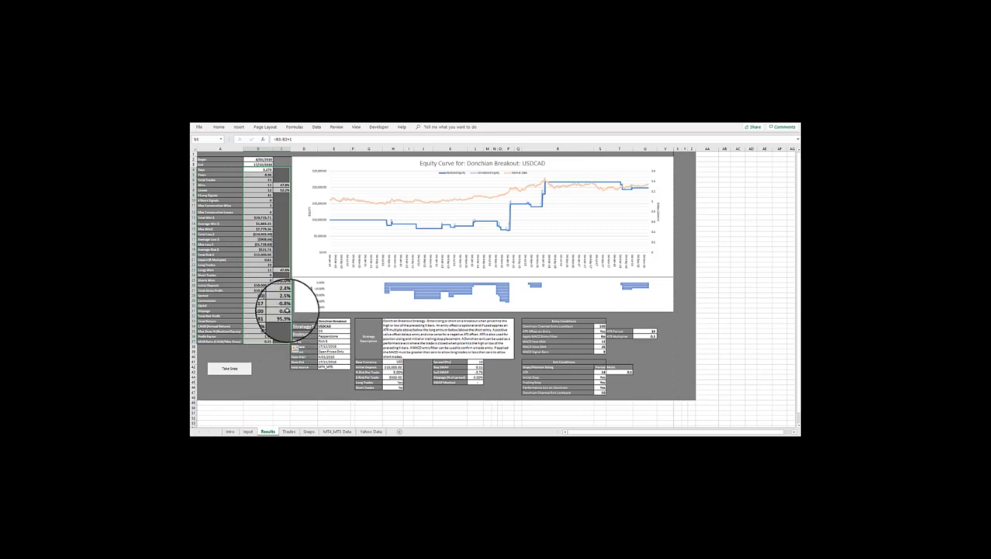
left_click(332, 285)
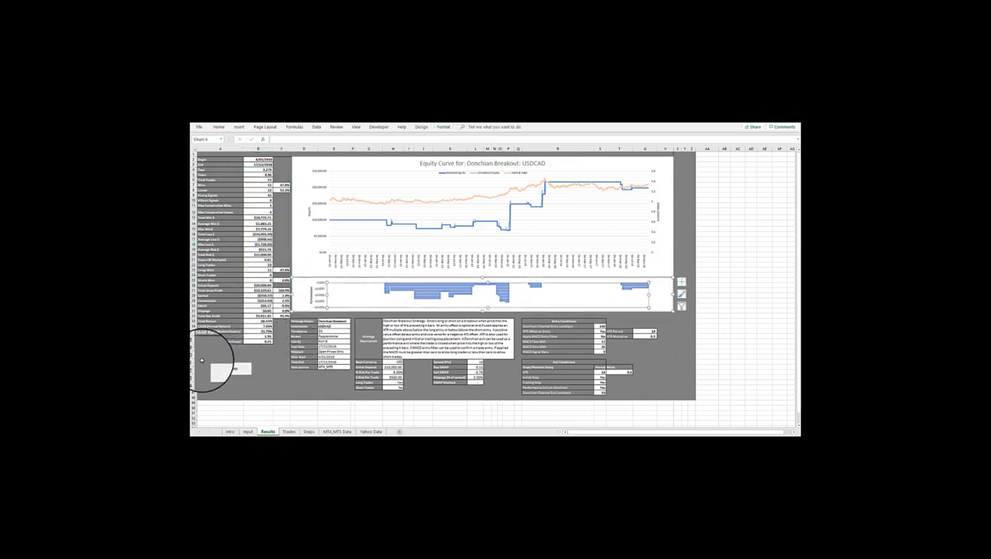
left_click_drag(202, 360, 253, 362)
left_click_drag(252, 371, 249, 375)
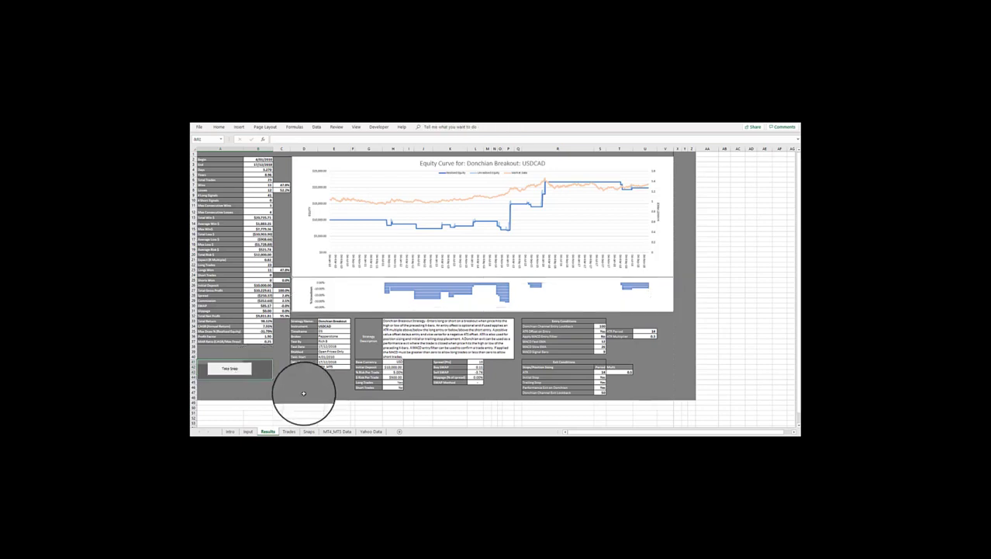
Check the Snaps sheet, return to the Results sheet and take a snapshot of the current backtest results
left_click(308, 431)
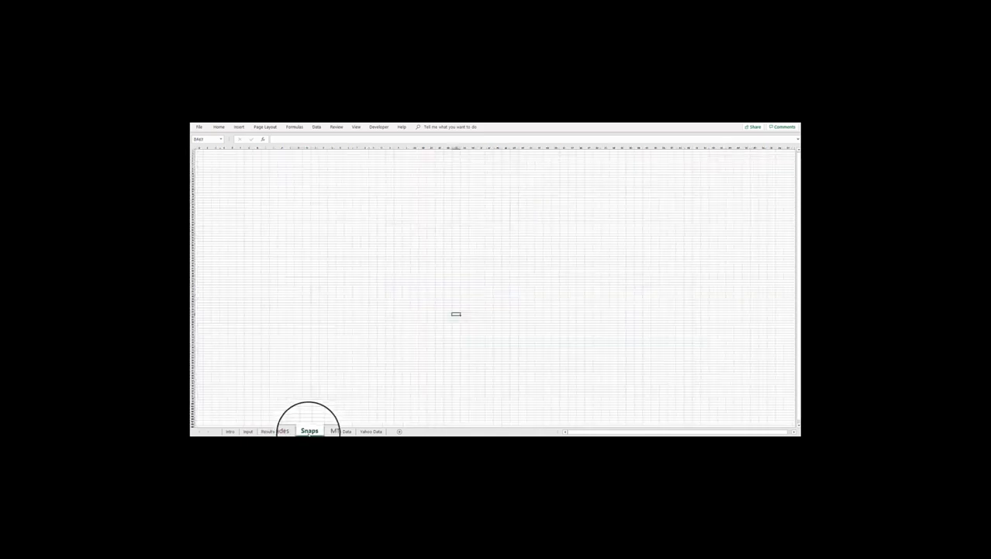
left_click(268, 431)
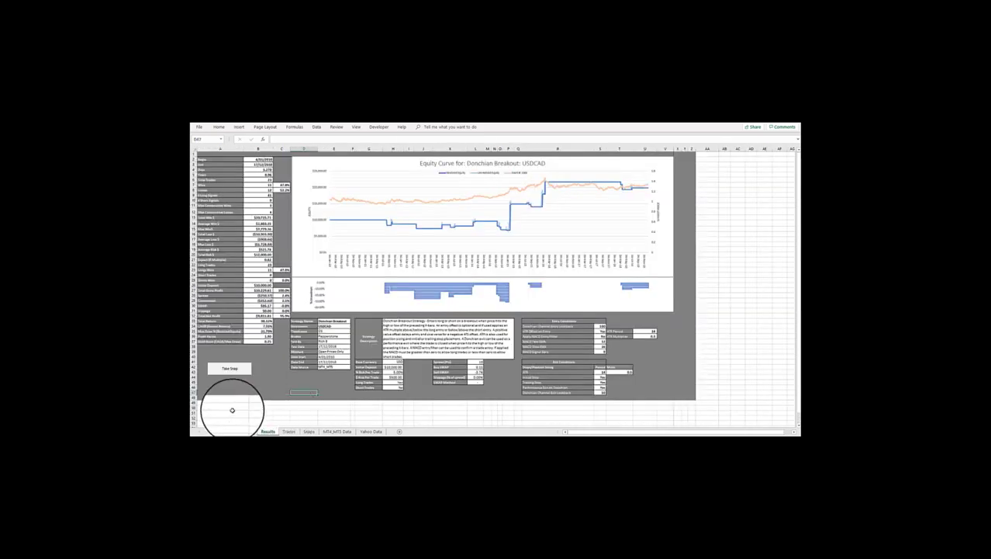
left_click(232, 410)
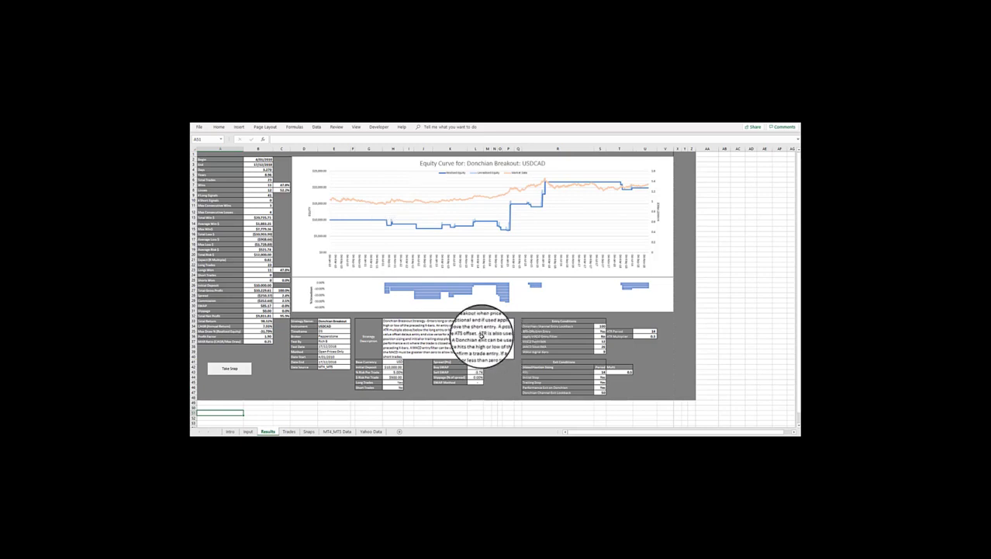
left_click(229, 369)
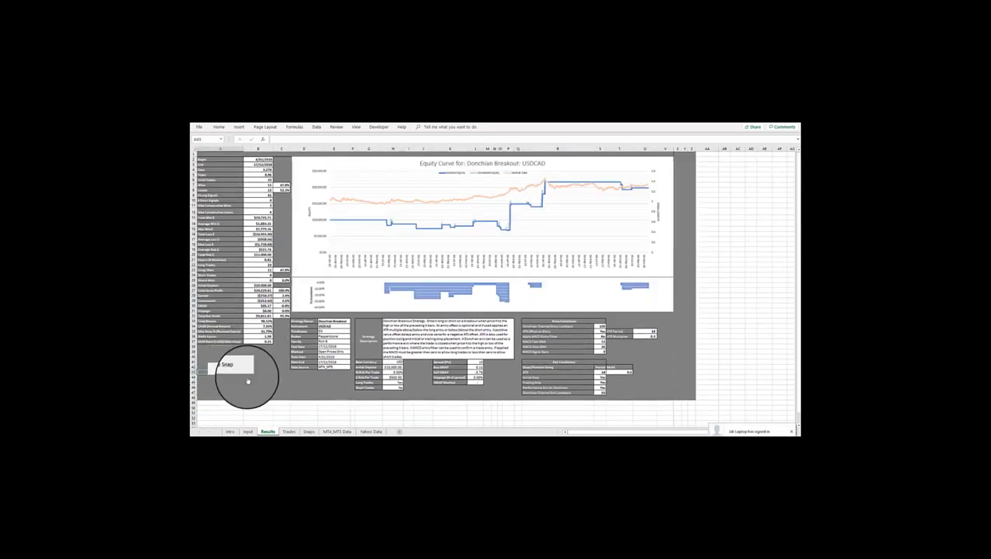
Open the Snaps sheet, select the results snapshot picture and examine its equity curve, statistics and settings up close
left_click(308, 431)
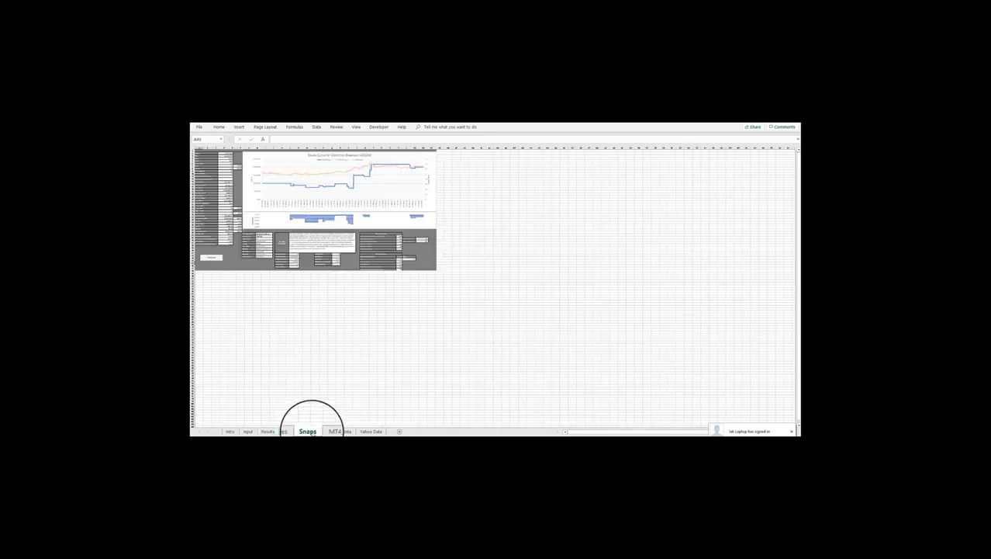
left_click(406, 289)
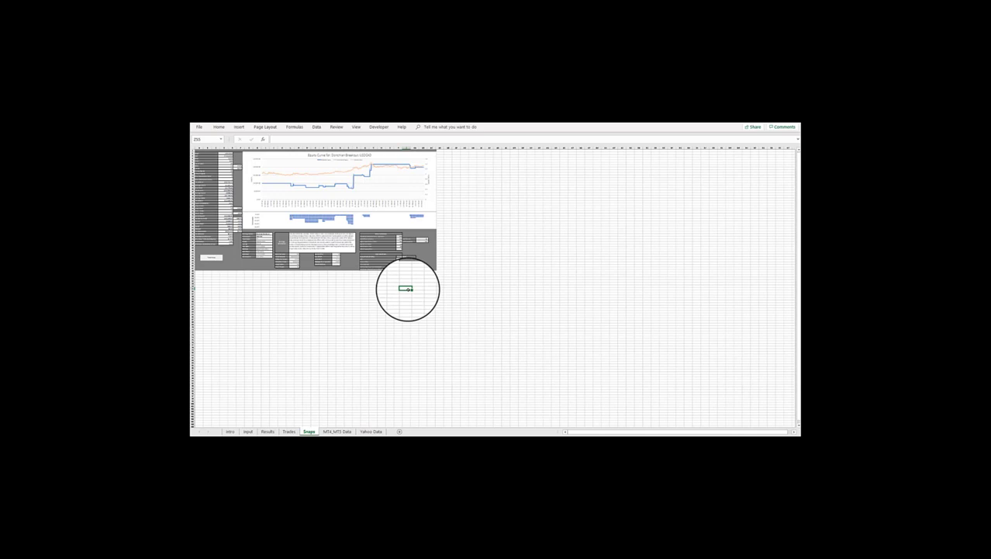
left_click(339, 192)
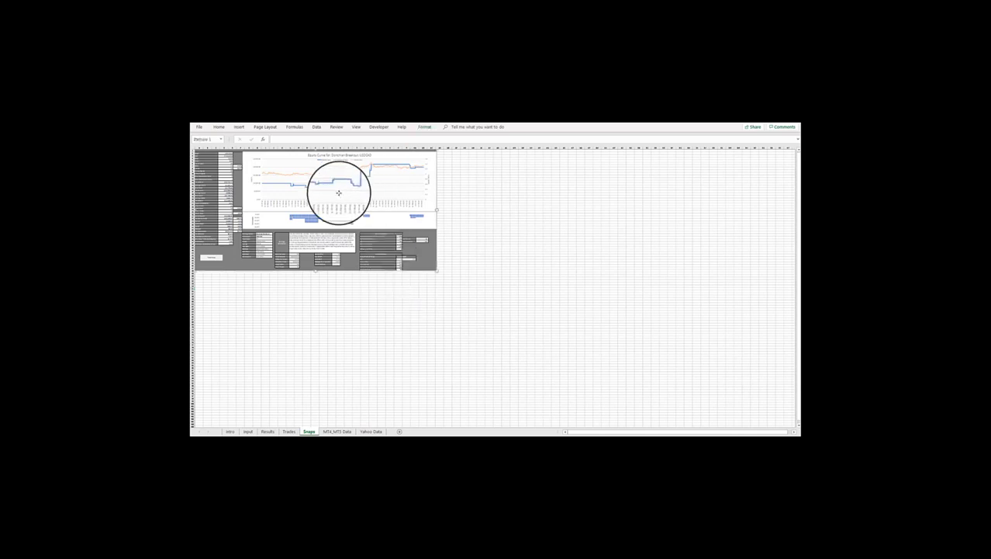
left_click_drag(339, 192, 331, 163)
left_click(315, 291)
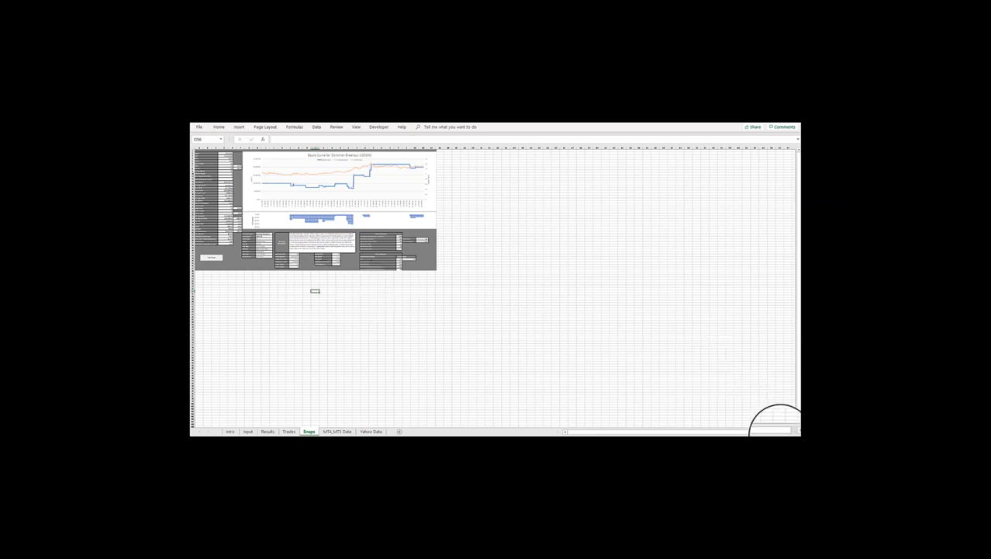
scroll(780, 428, "up", 5)
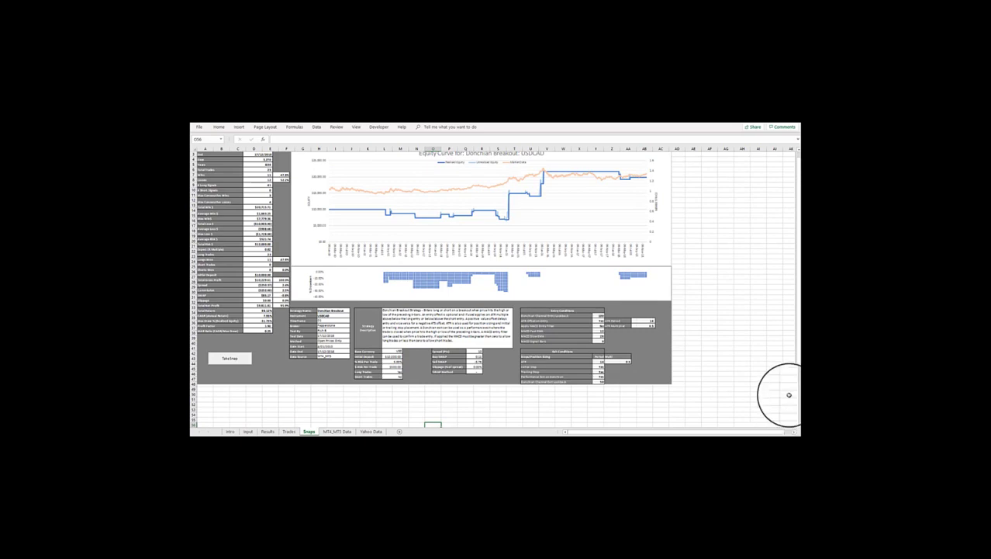
scroll(789, 395, "up", 1)
Compare the two Donchian Breakout USDCAD snapshots placed side by side on the Snaps sheet
scroll(749, 423, "down", 5)
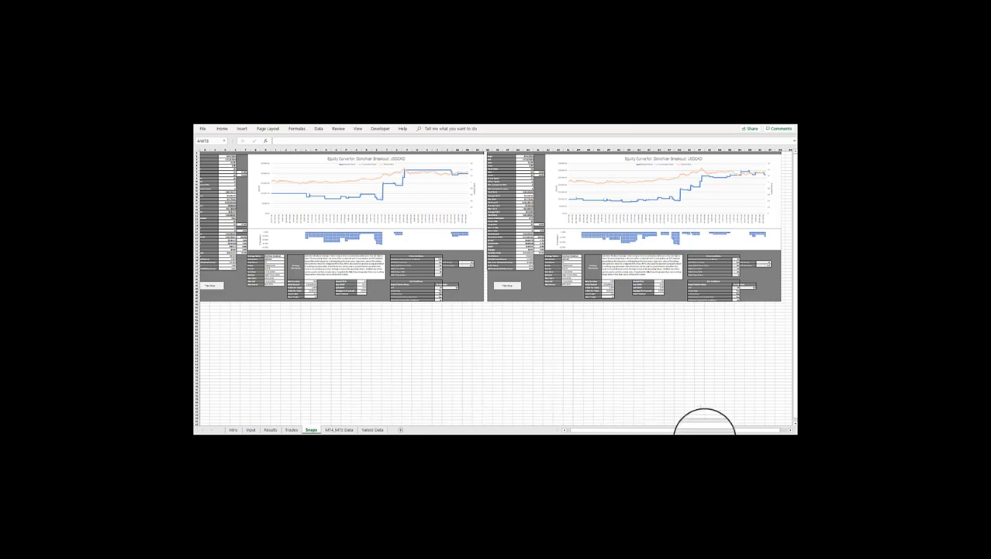
scroll(775, 423, "up", 2)
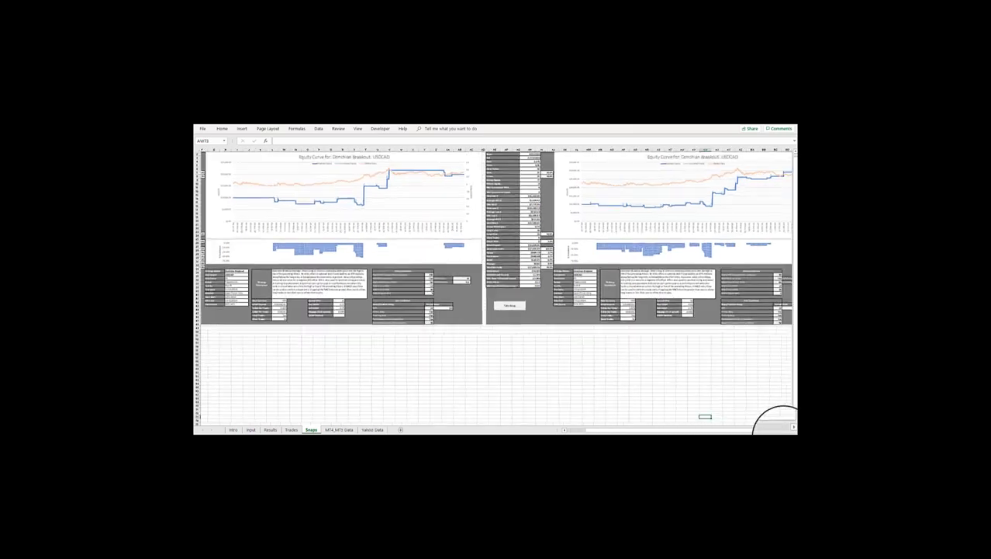
scroll(769, 422, "down", 3)
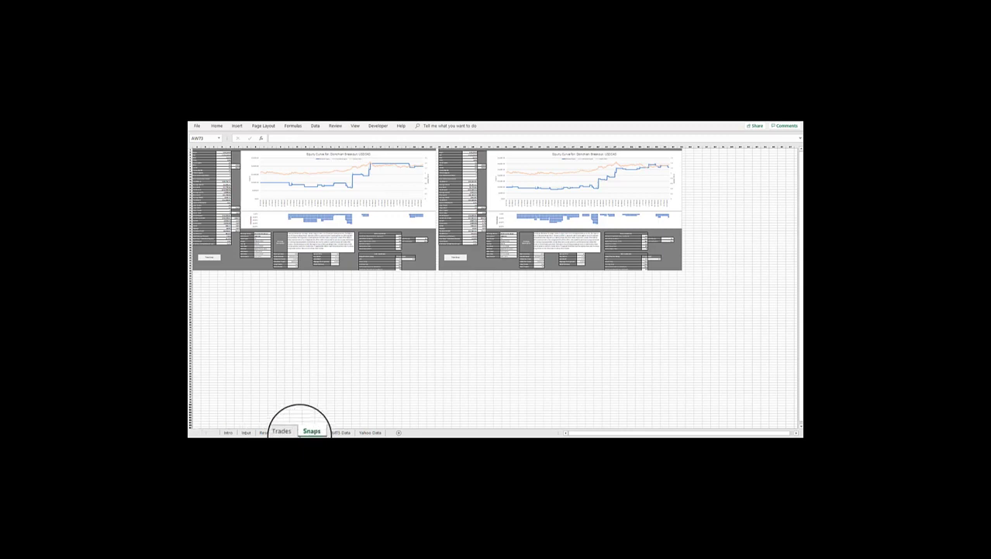
Open the Trades sheet and select the whole trade list from cell A1 through the last trade in column Z
left_click(288, 431)
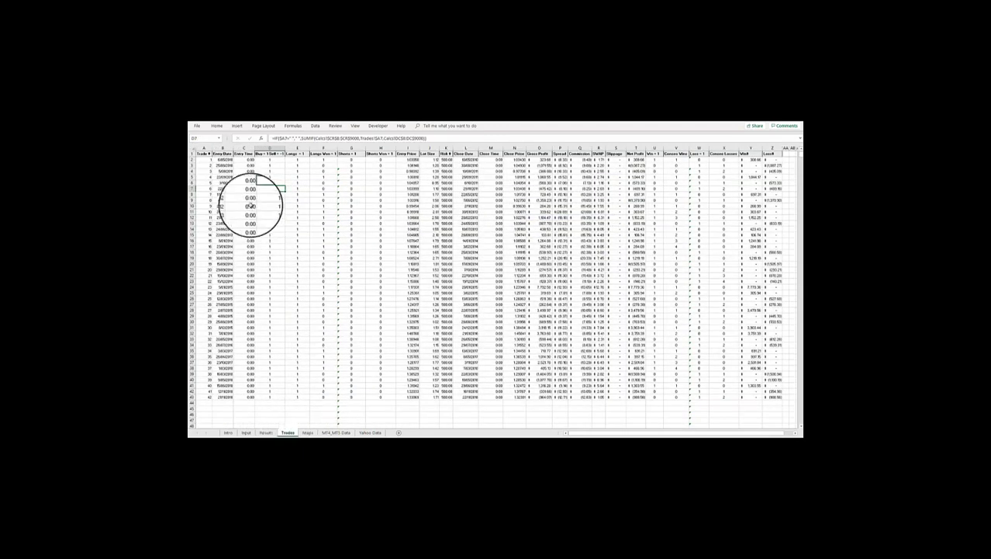
left_click(203, 154)
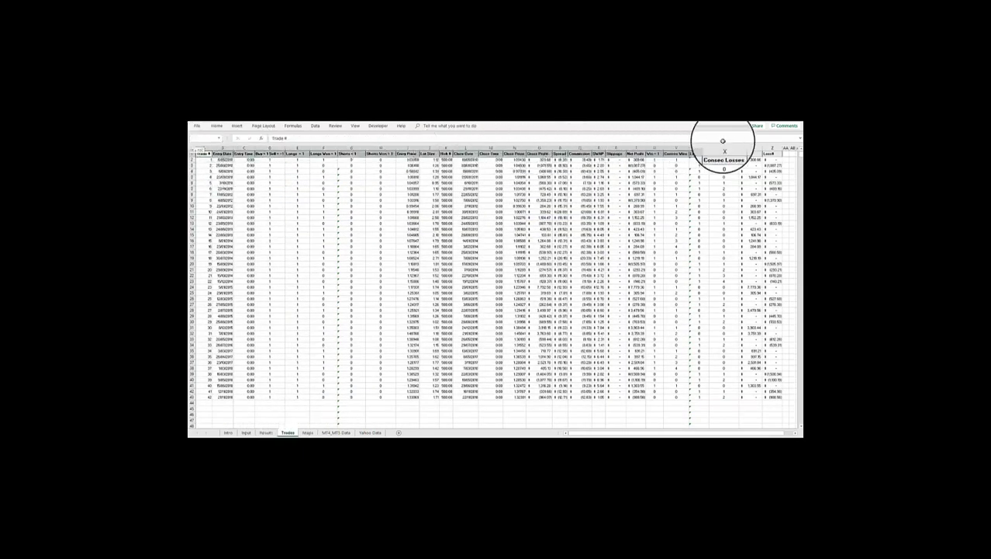
left_click_drag(766, 177, 774, 398)
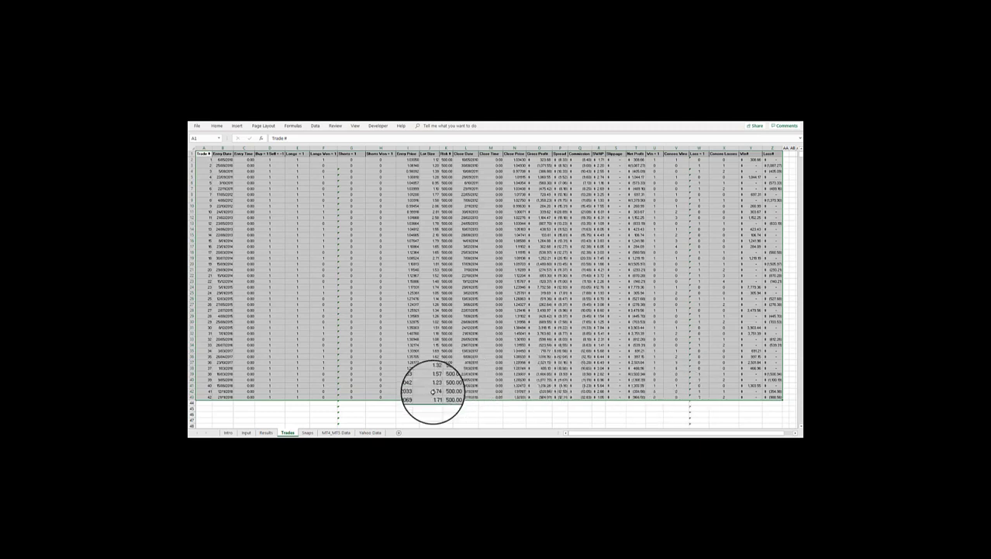
Compare the layouts of the MT4_MT5 Data and Yahoo Data sheets where price history is pasted
left_click(341, 432)
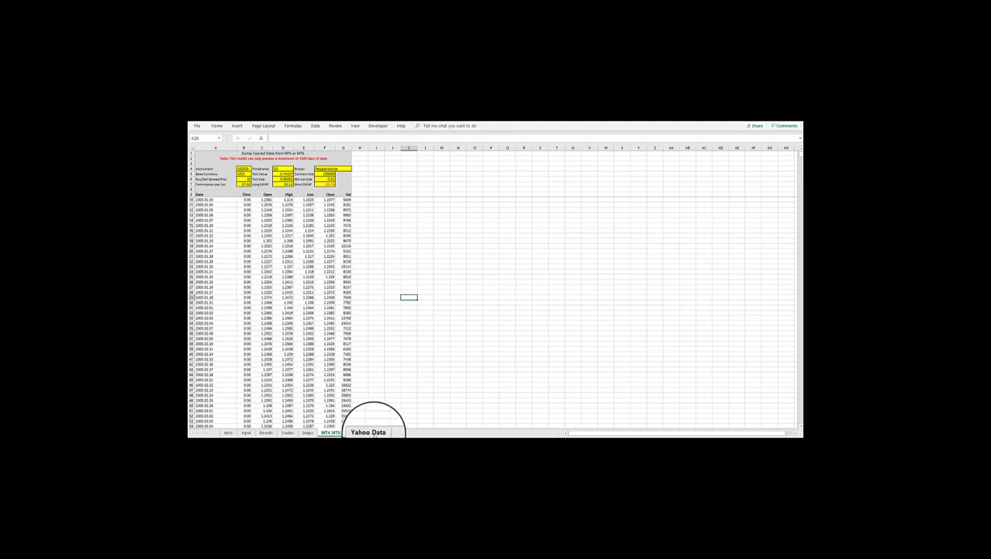
left_click(375, 433)
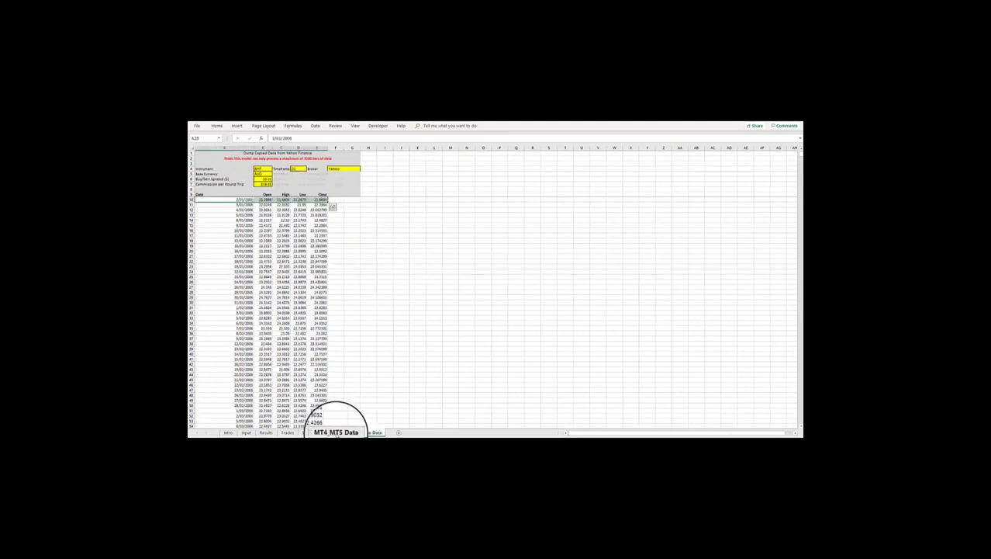
left_click(336, 433)
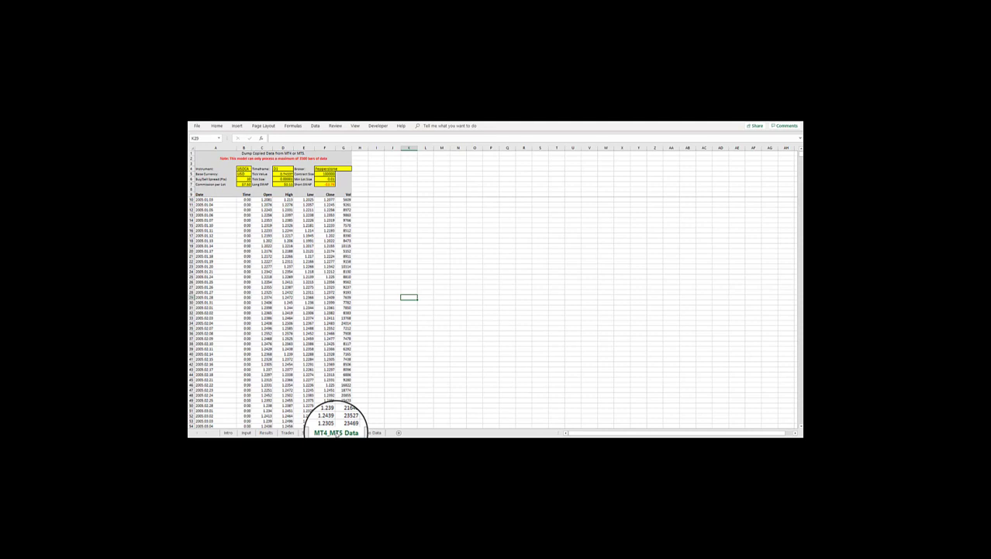
left_click(372, 432)
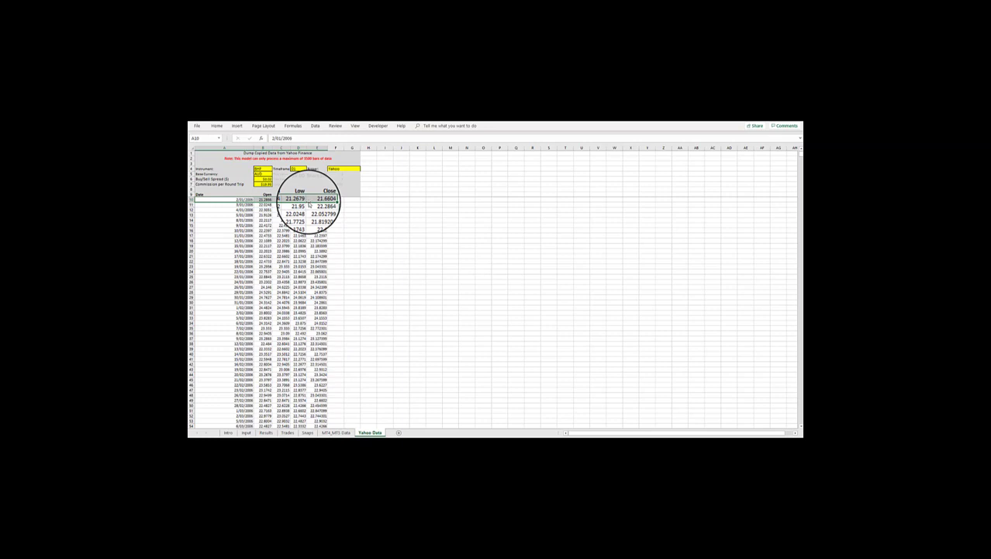
left_click(301, 205)
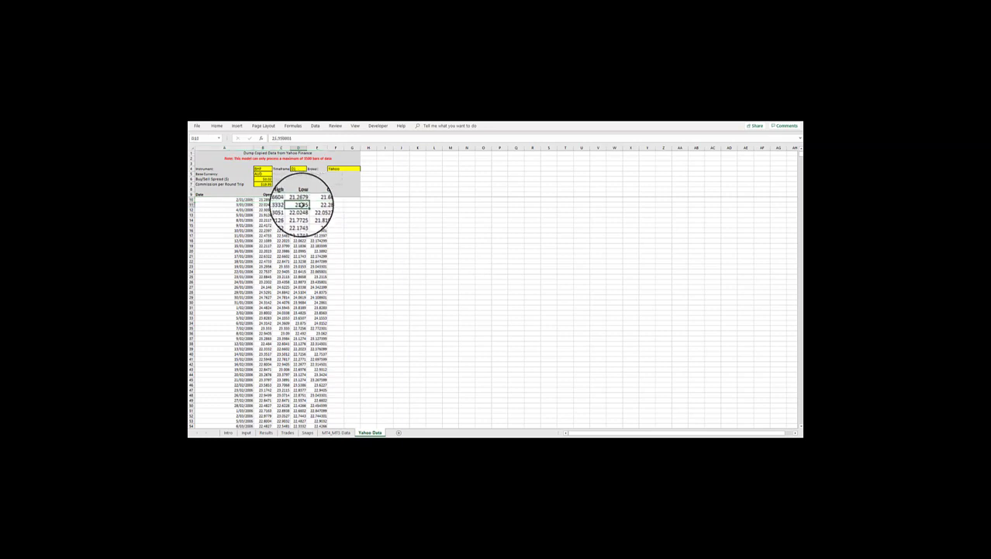
Highlight the instrument, broker and trading cost fields starting at B4 on both the MT4_MT5 Data and Yahoo Data sheets
left_click(336, 432)
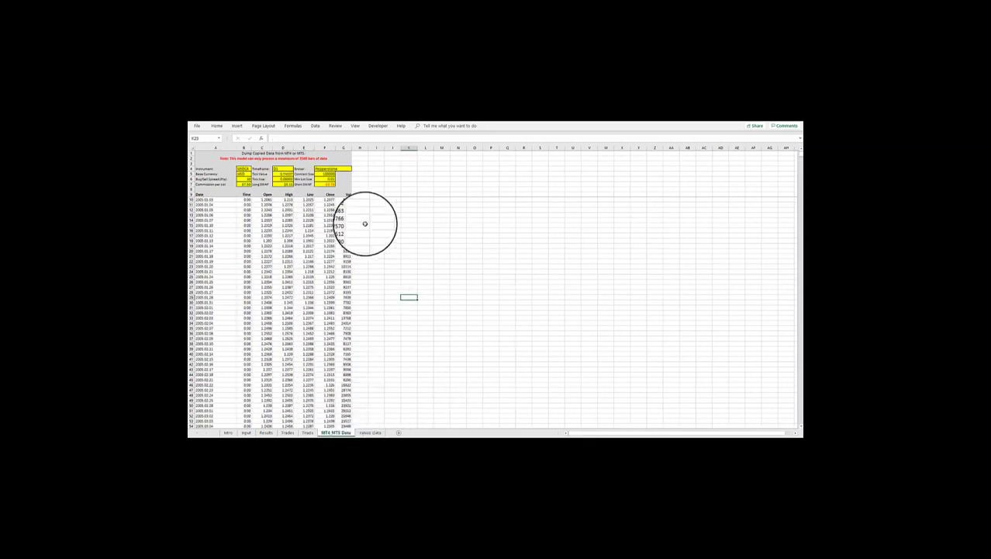
left_click_drag(244, 169, 319, 179)
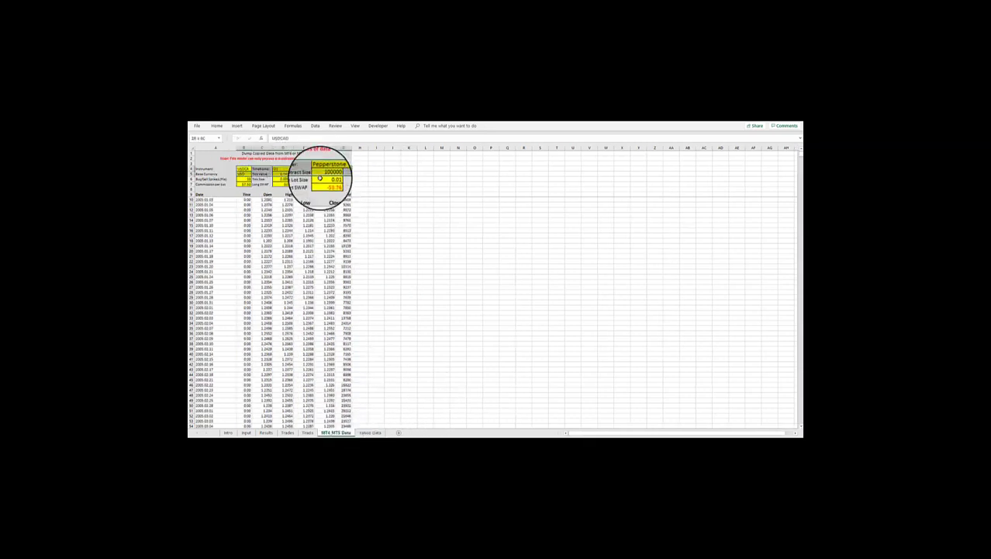
left_click(337, 220)
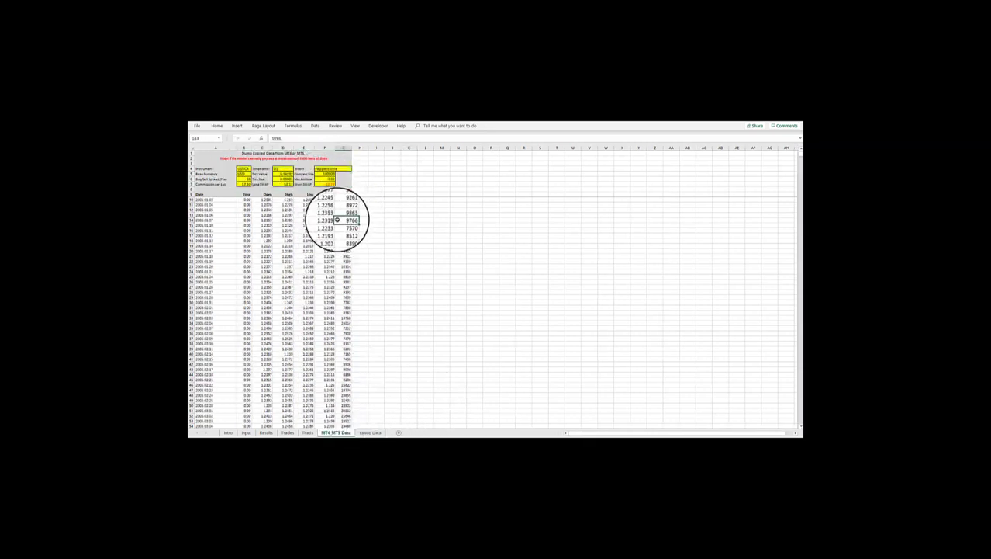
left_click(370, 432)
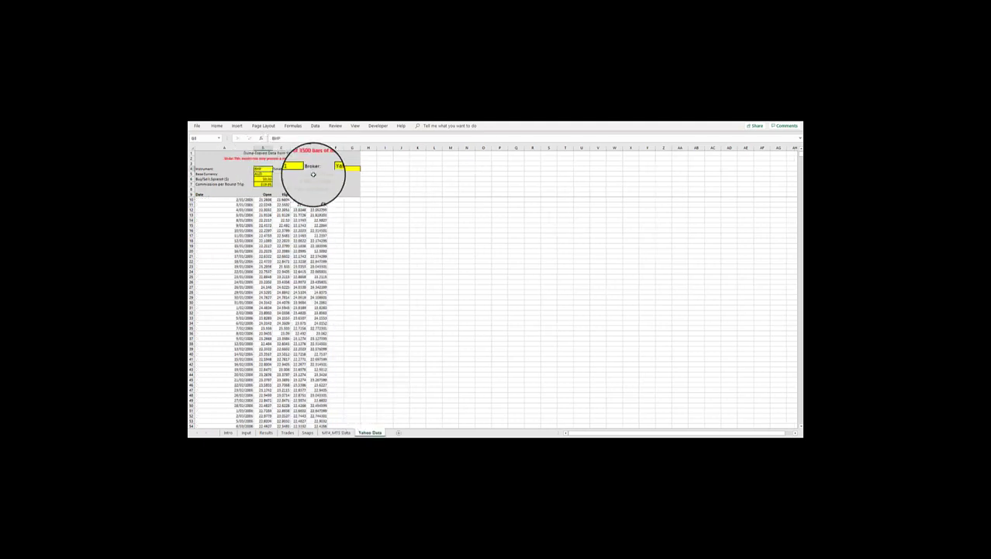
left_click_drag(263, 169, 334, 184)
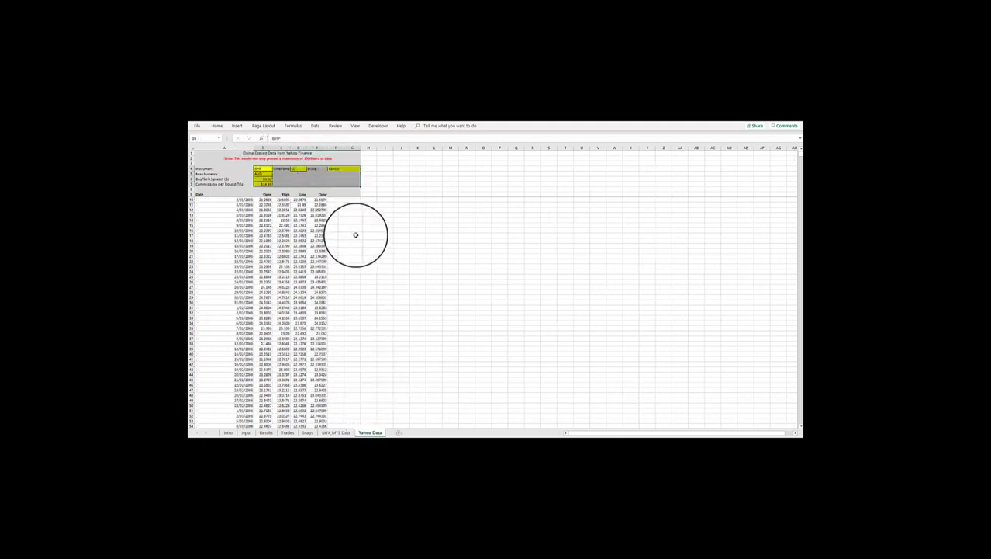
left_click(355, 234)
Highlight the first price row, from Date to Vol on MT4_MT5 Data and from Date to Close on Yahoo Data
left_click(335, 433)
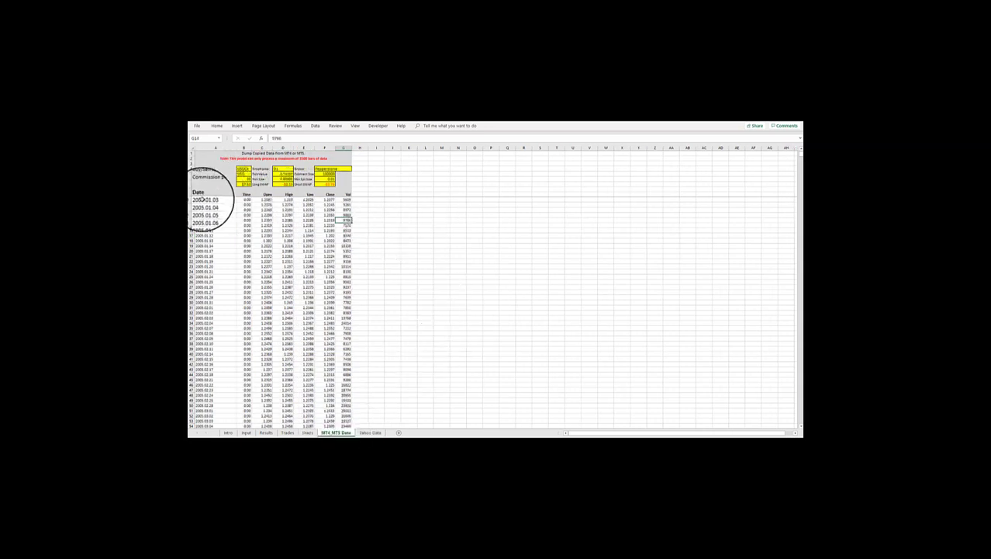
left_click(200, 200)
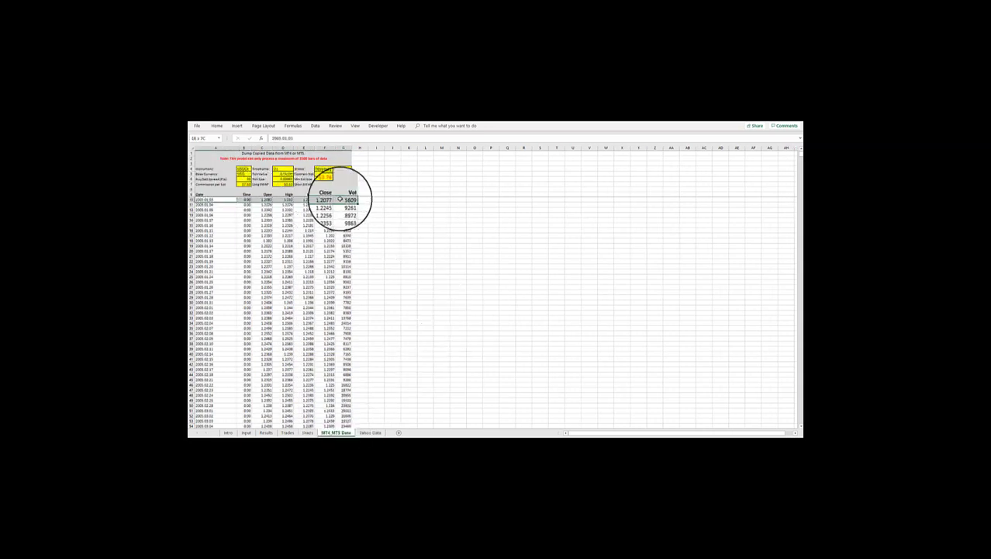
left_click(341, 199, "shift")
left_click(370, 432)
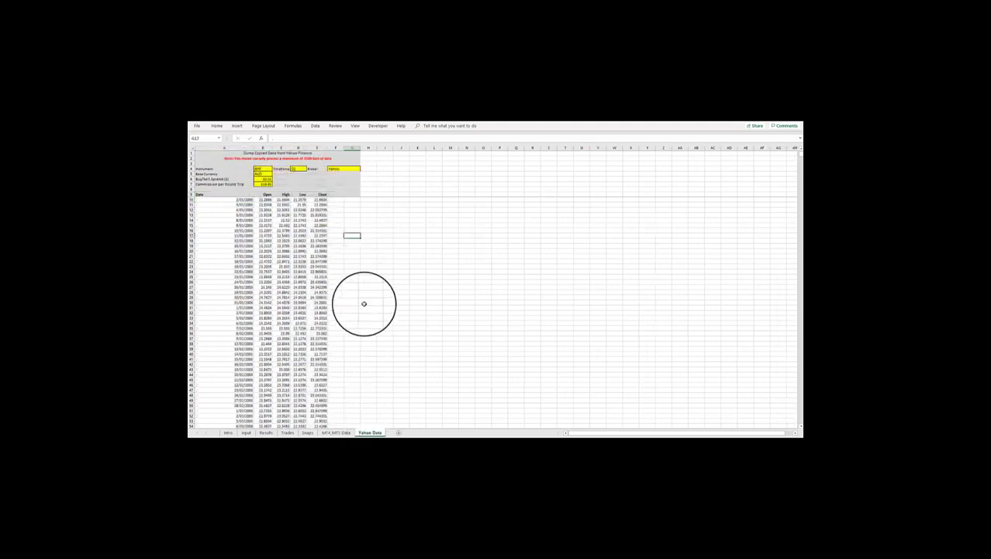
left_click(216, 199)
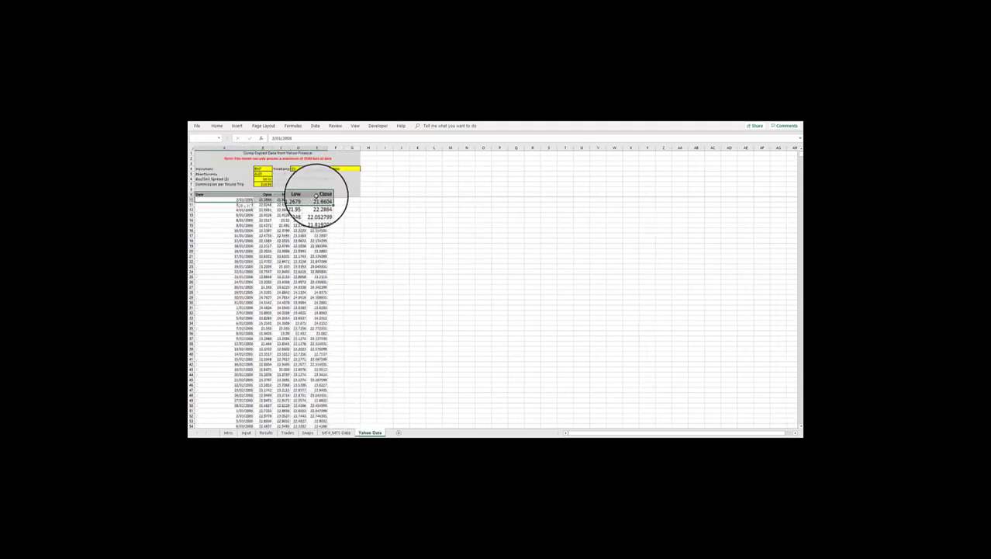
left_click(326, 199, "shift")
left_click(433, 259)
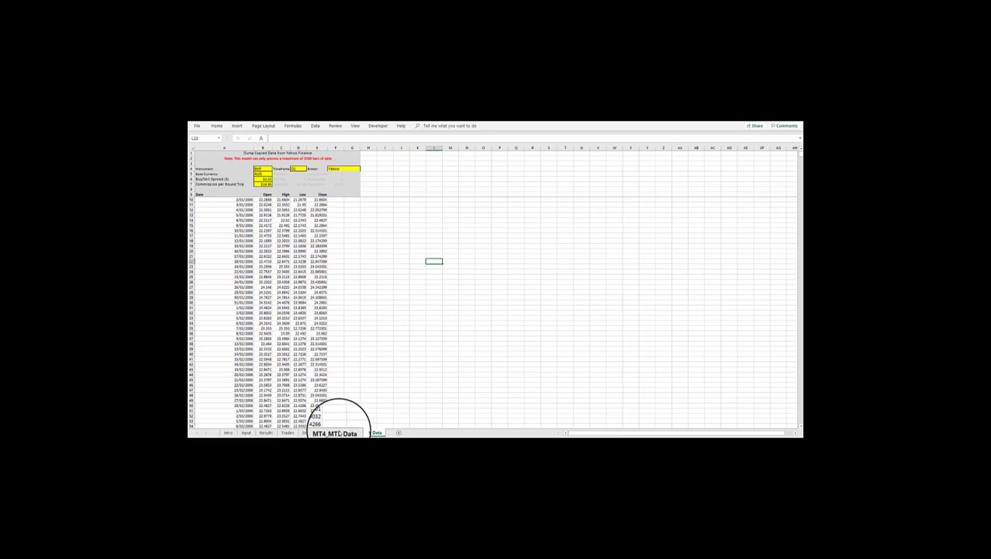
Return to the MT4_MT5 Data sheet and select the block of price data starting at cell A10
left_click(335, 432)
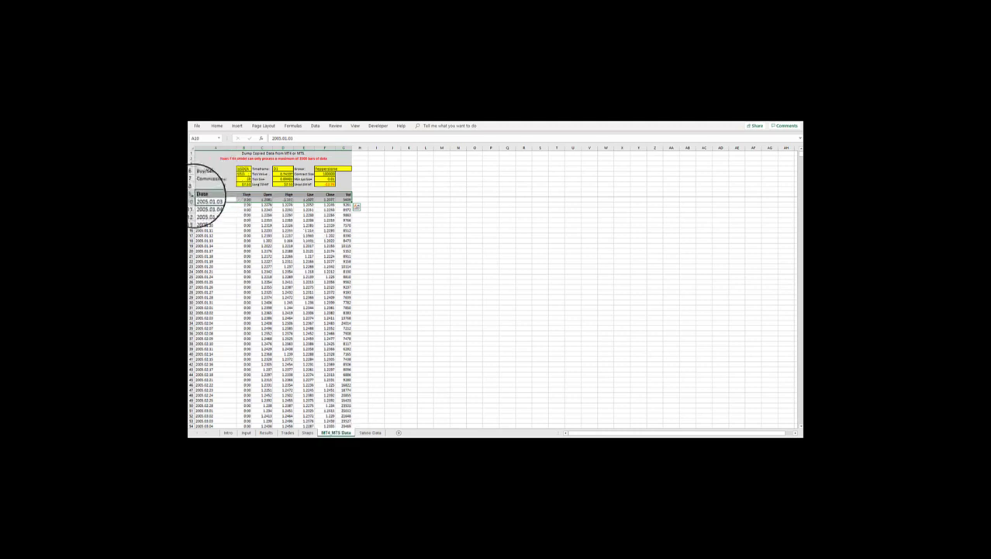
left_click(219, 199)
left_click_drag(232, 199, 377, 423)
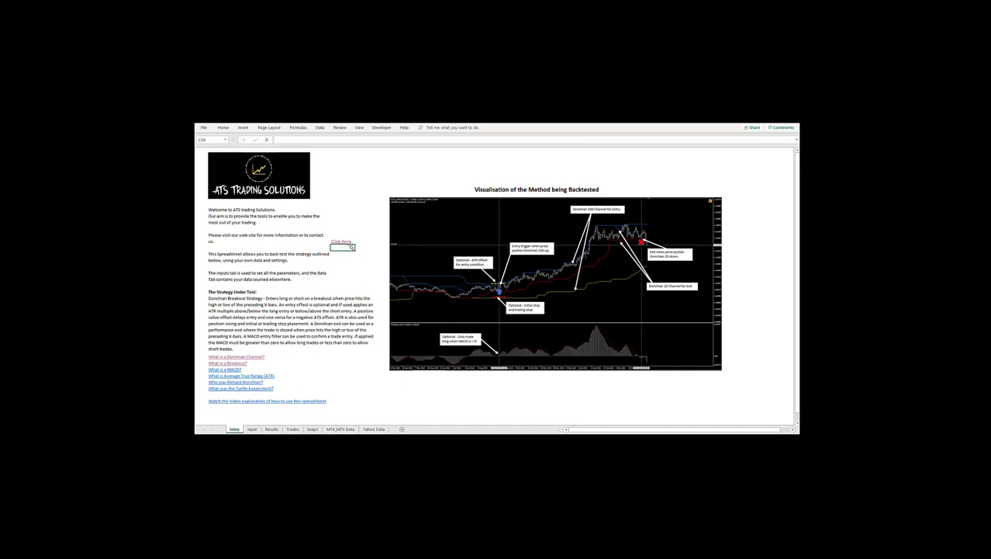
Follow the Intro sheet's website link to the browser and browse the Traders Outpost Tools, fund performance, Blog and Home pages
left_click(341, 242)
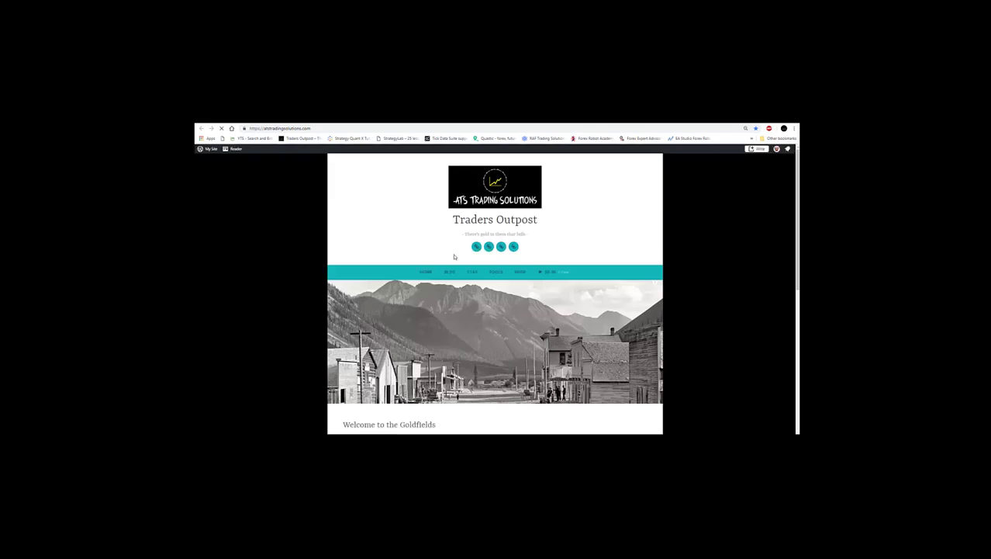
left_click(521, 273)
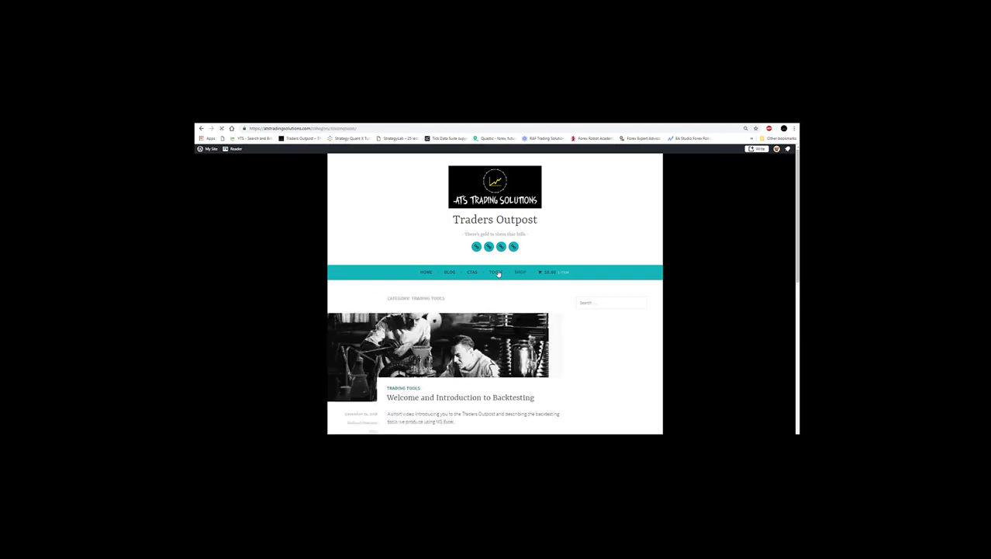
scroll(498, 273, "down", 1)
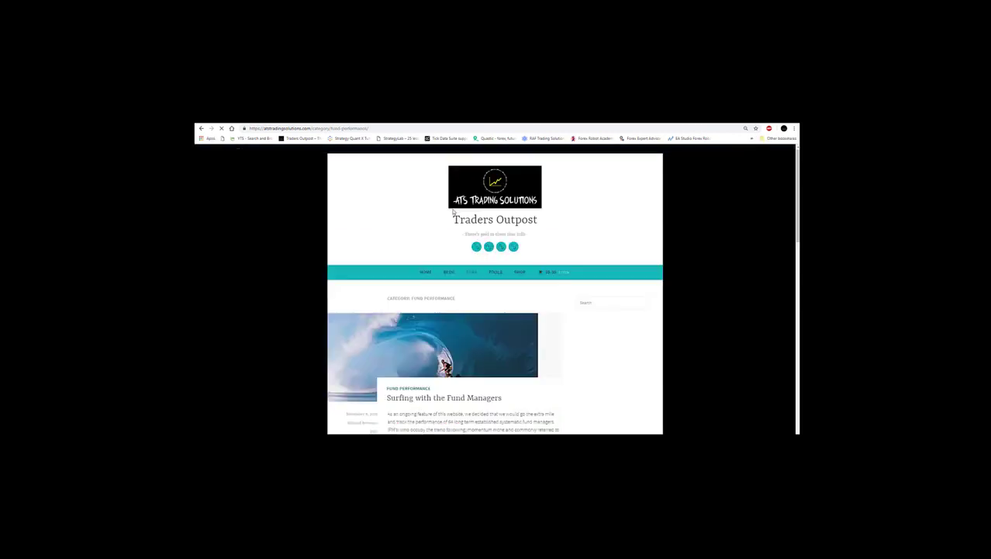
left_click(450, 273)
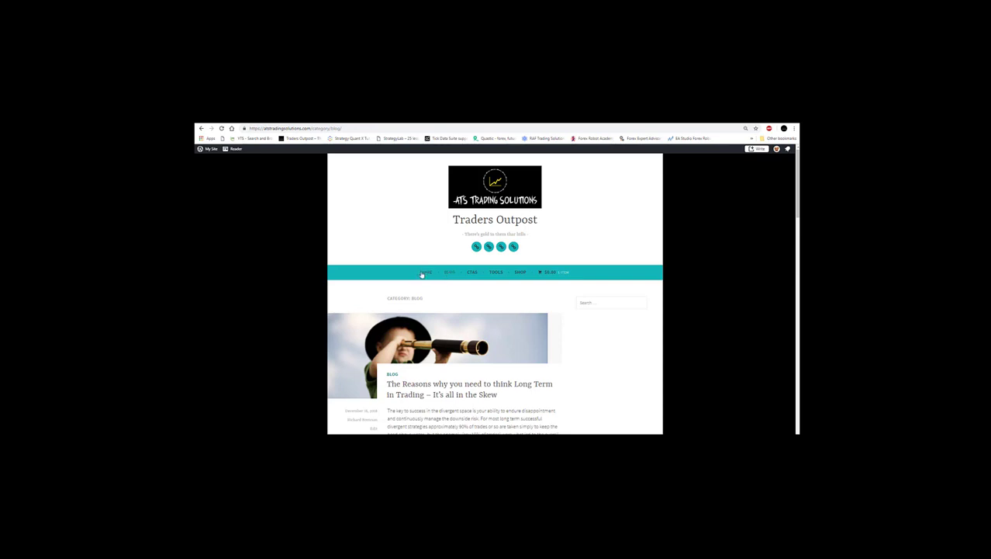
left_click(424, 272)
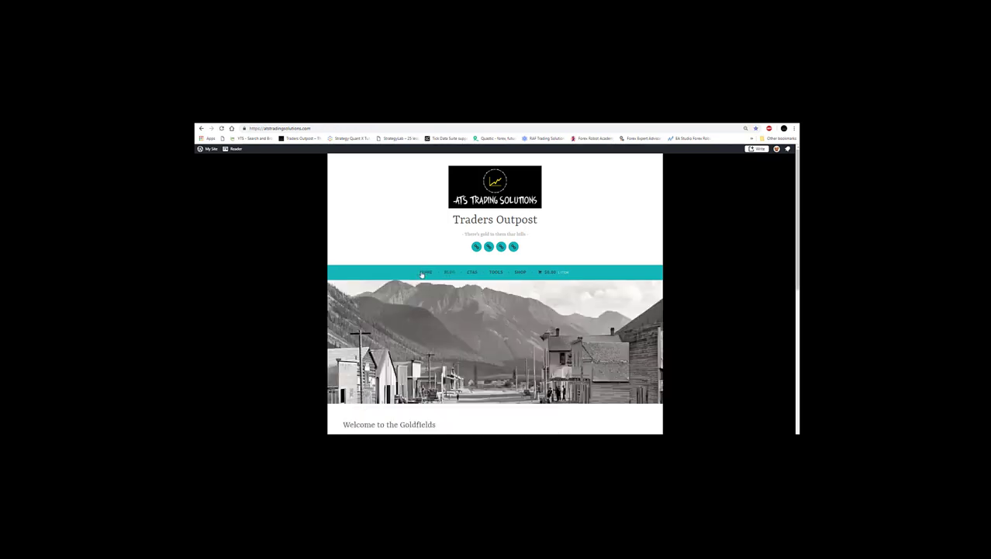